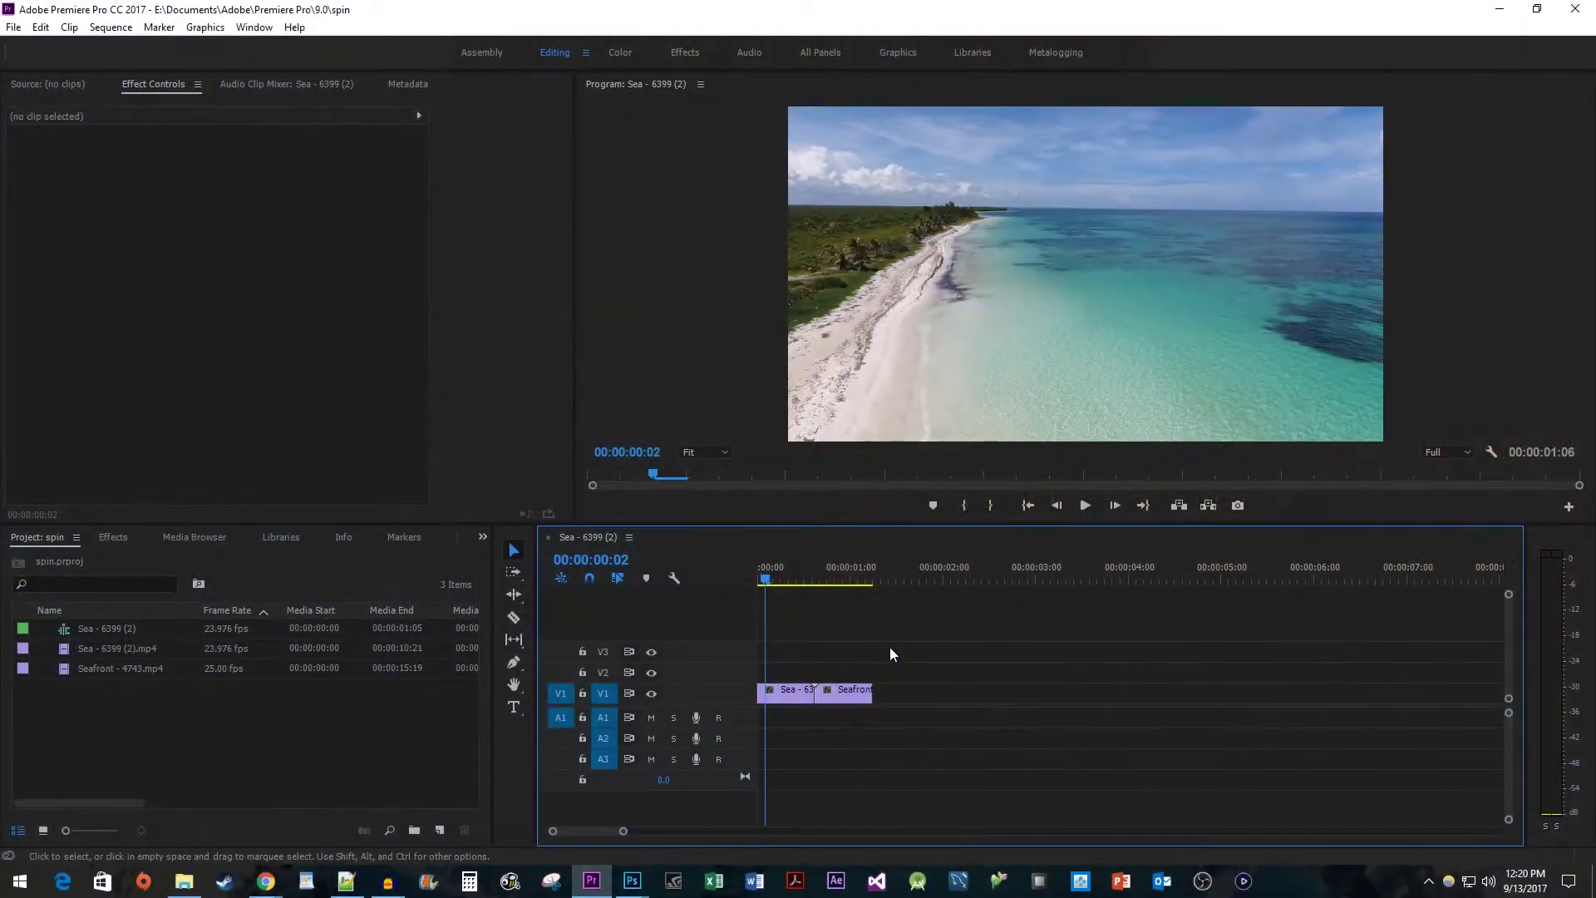
Play the sequence to preview the cut from the Sea clip into Seafront
key("space")
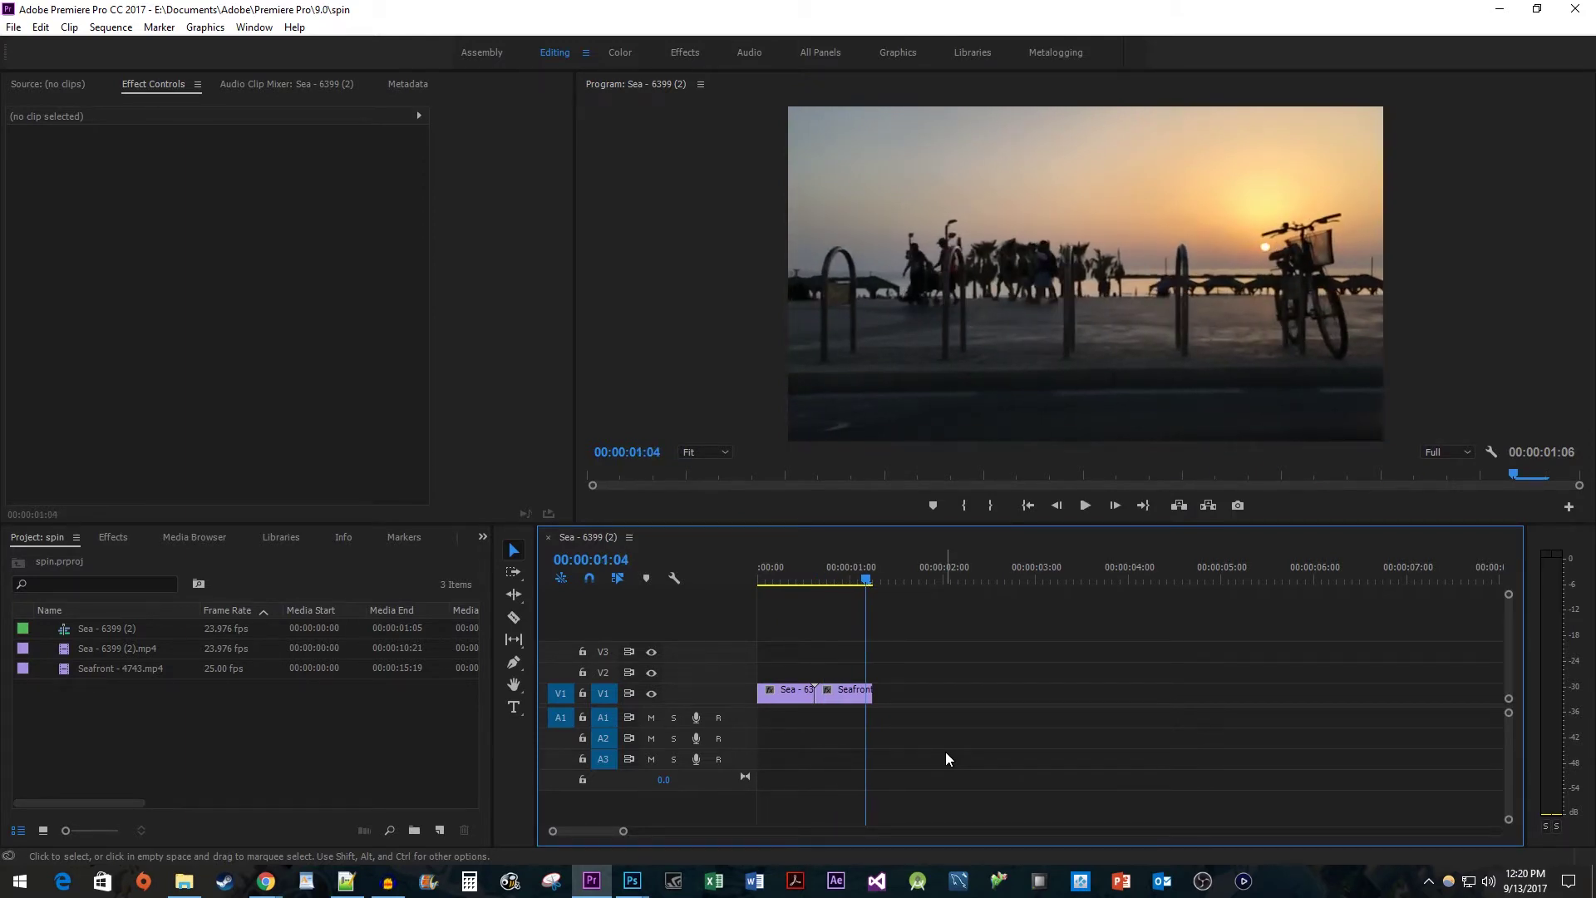
right_click(205, 720)
Create a 1920x1080 adjustment layer and place it on V2 from the sequence start
mouse_move(273, 637)
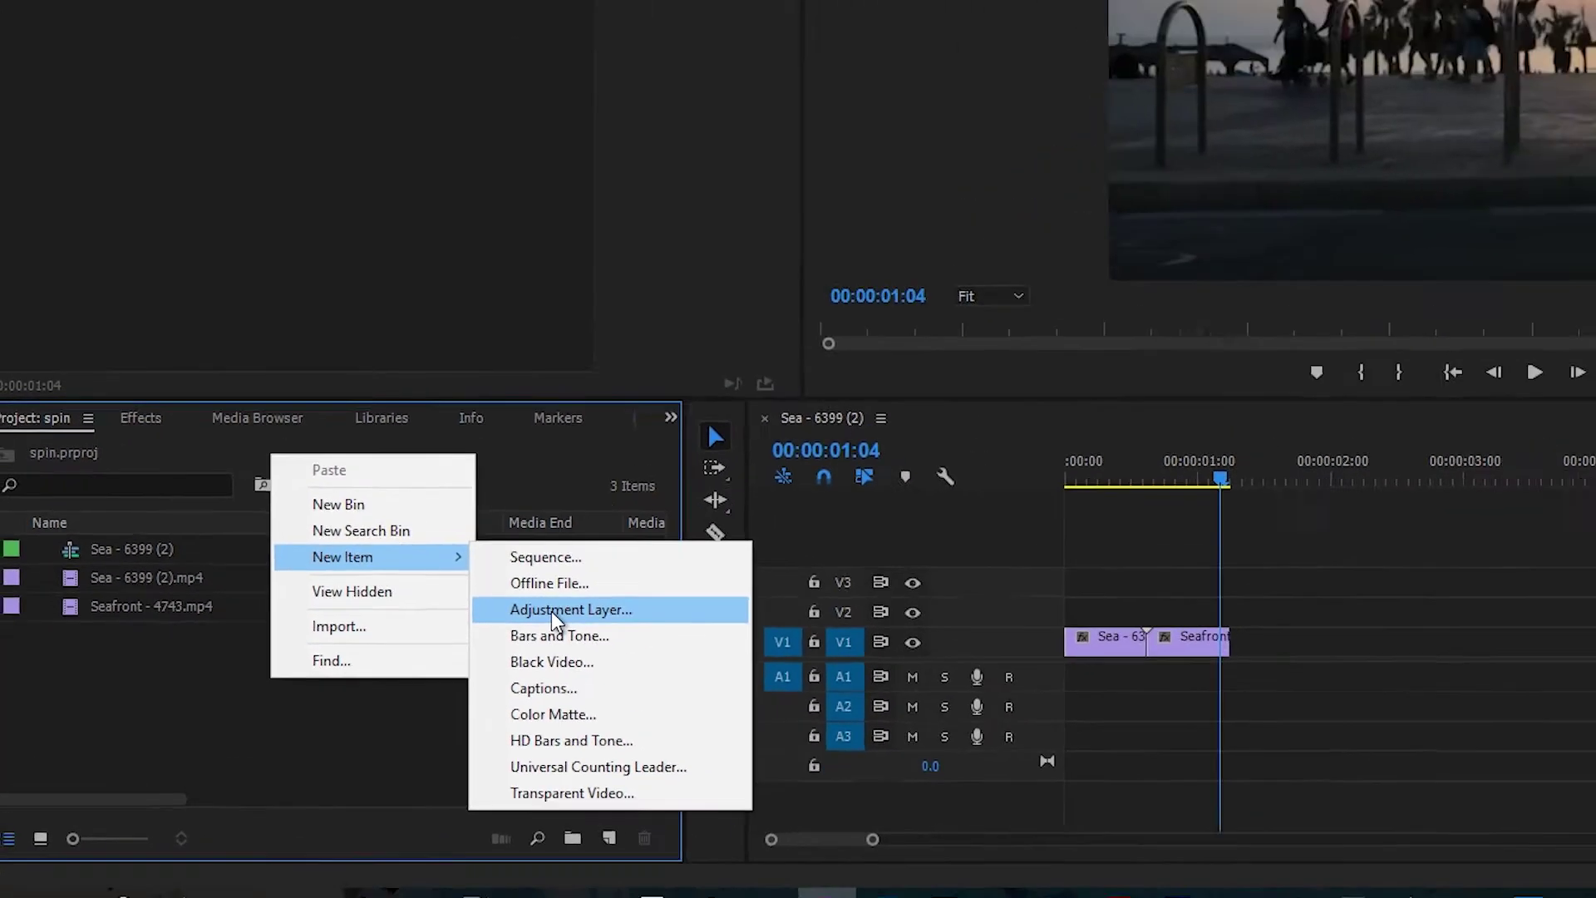
left_click(721, 539)
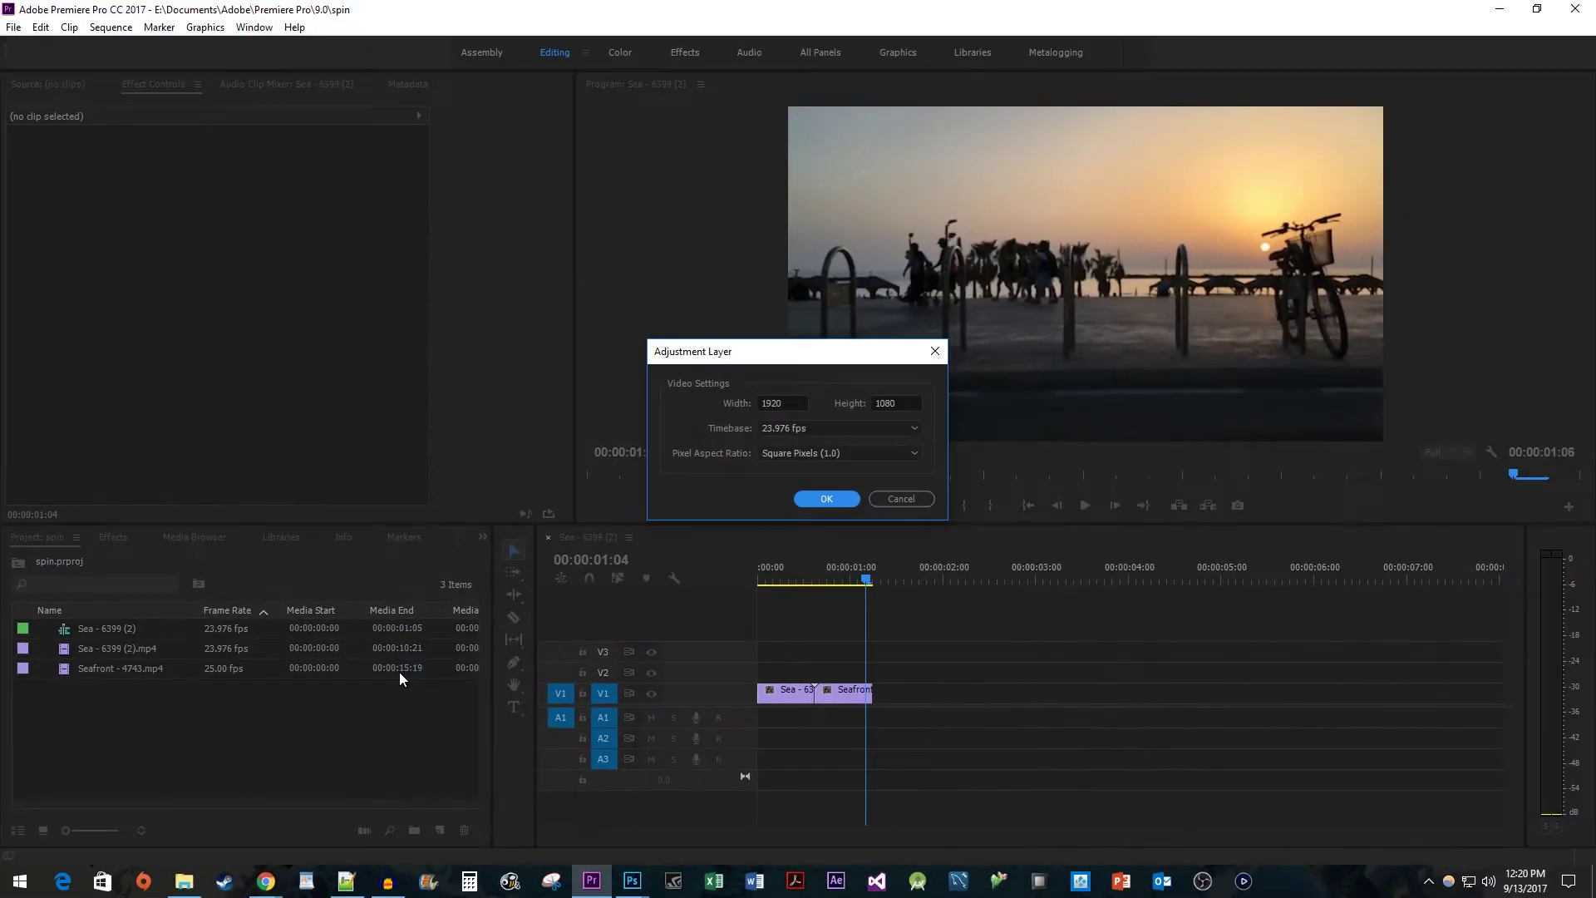
left_click(799, 502)
left_click_drag(123, 627, 707, 682)
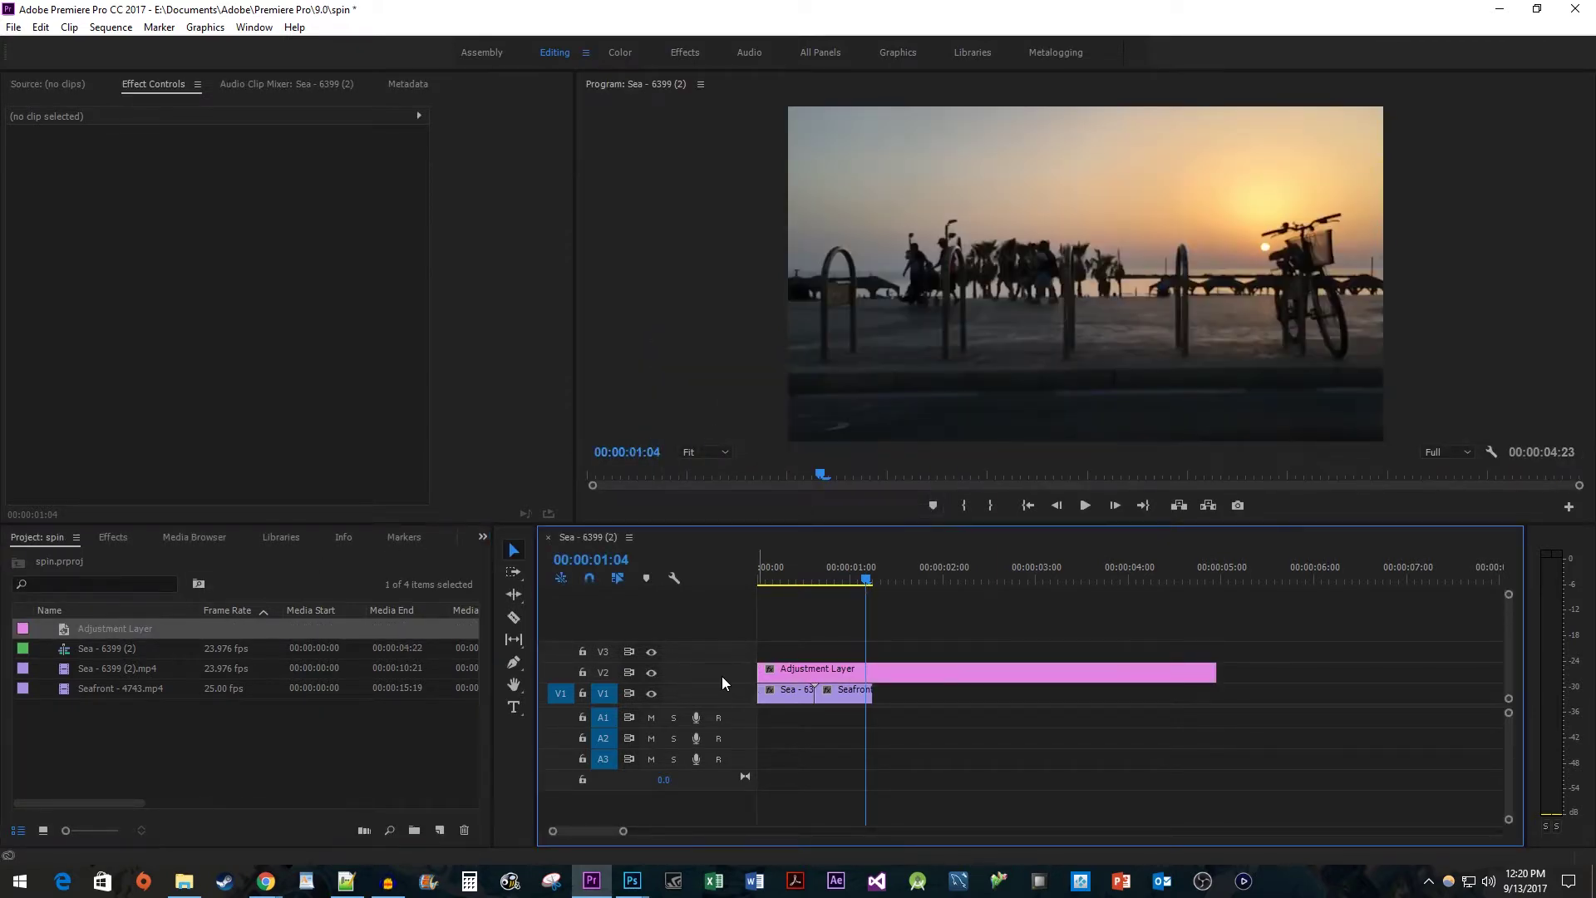
Set the adjustment layer's duration to 00:00:00:16 through Speed/Duration
right_click(889, 666)
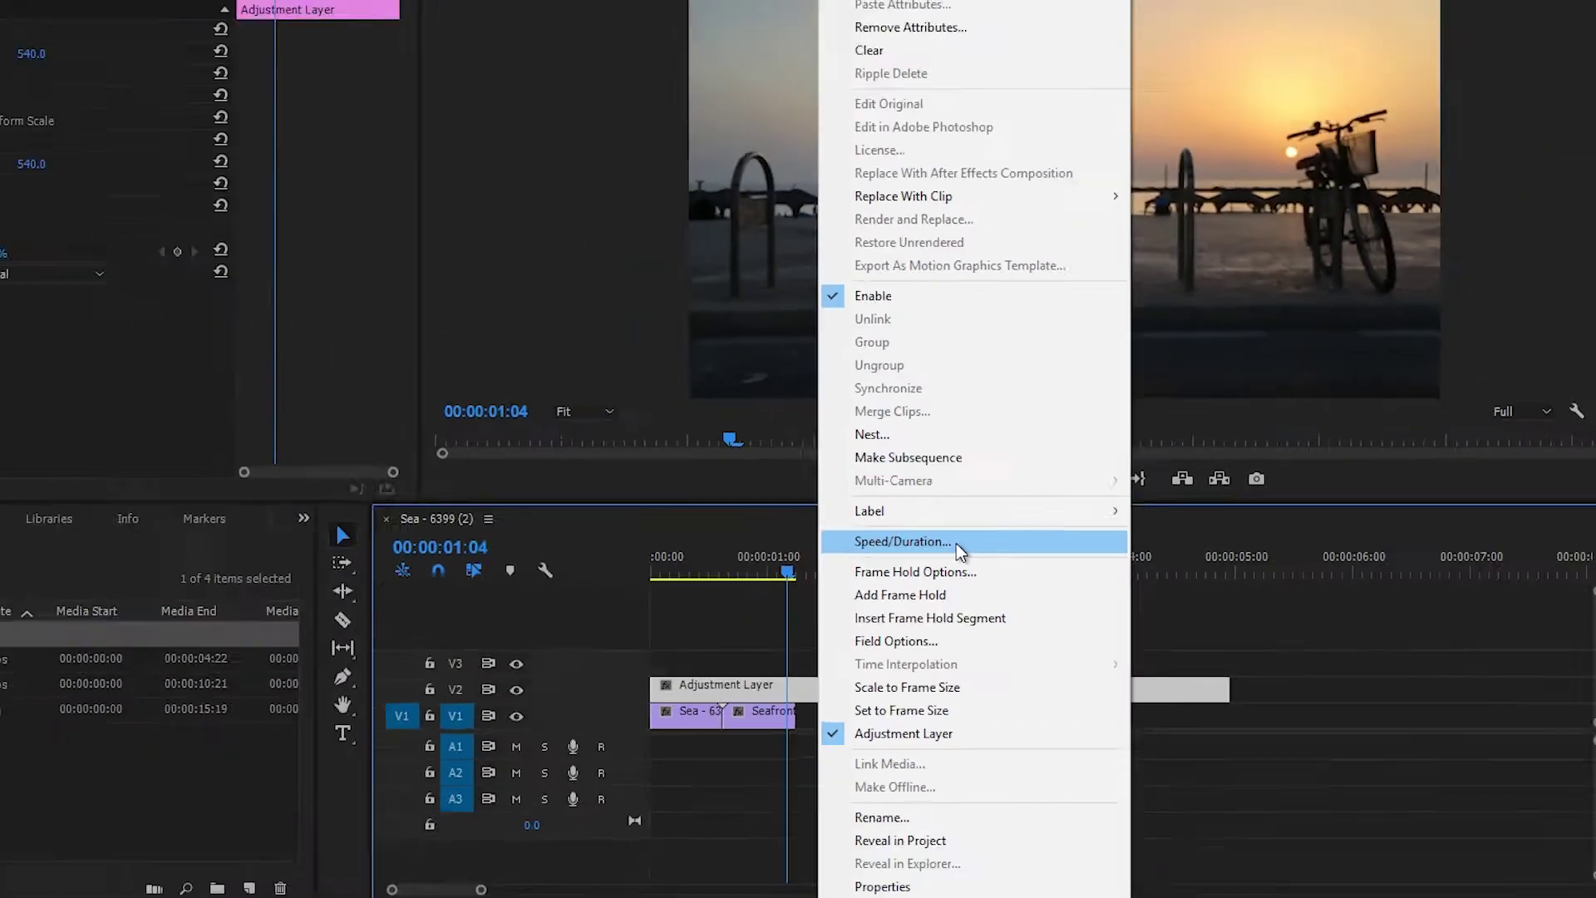
left_click(802, 494)
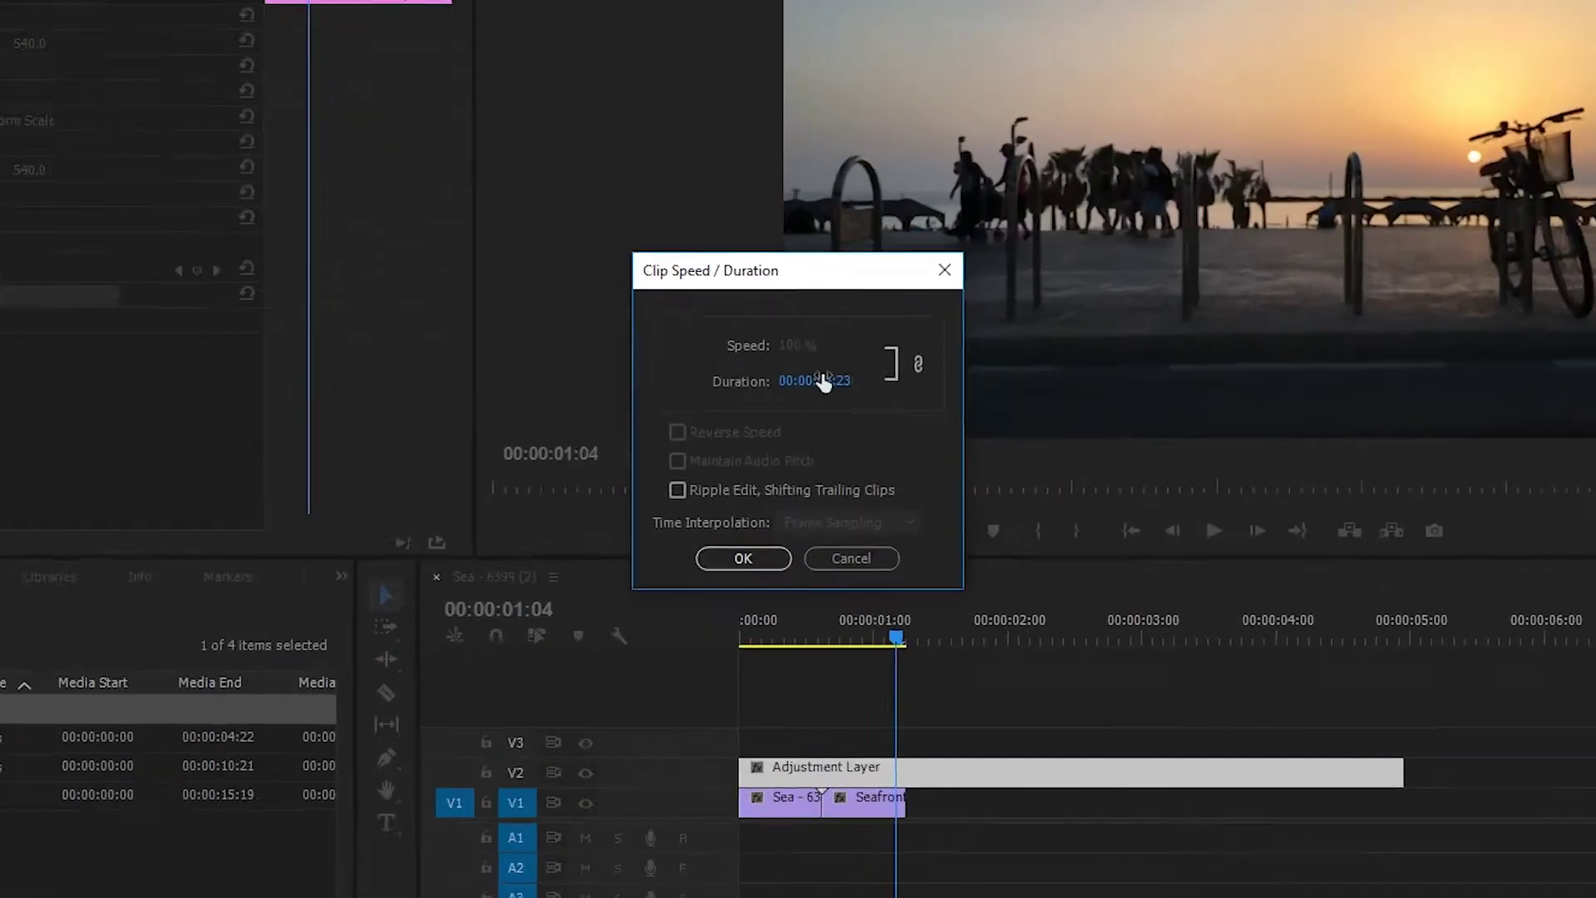
left_click(819, 400)
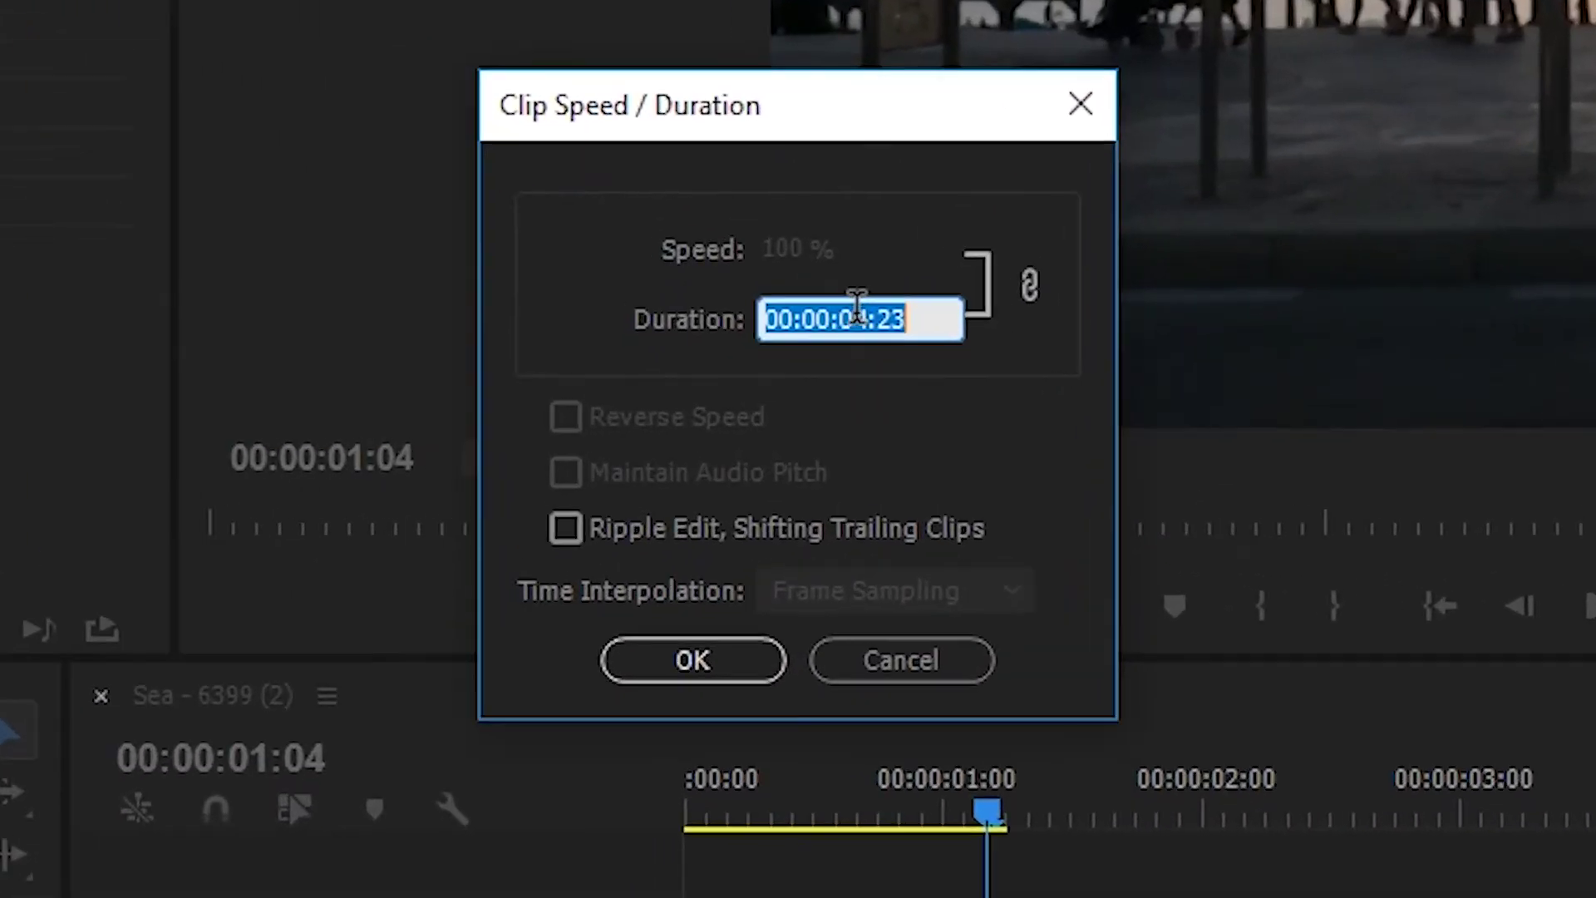
left_click(818, 402)
key("Delete")
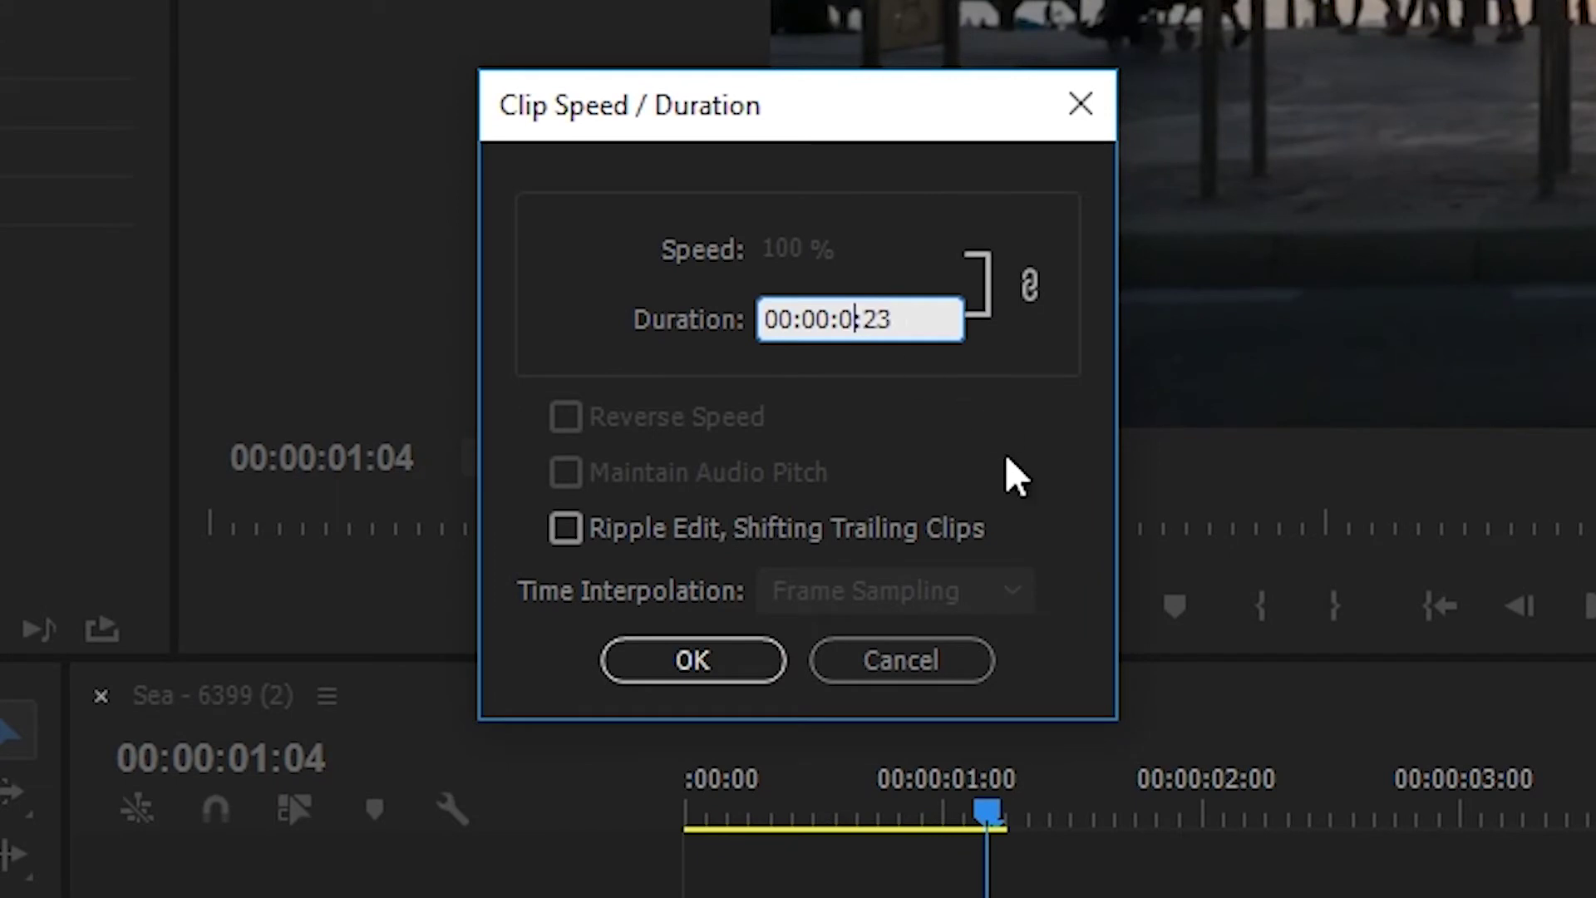
type("0")
key("BackSpace")
key("BackSpace")
type("16")
left_click(632, 658)
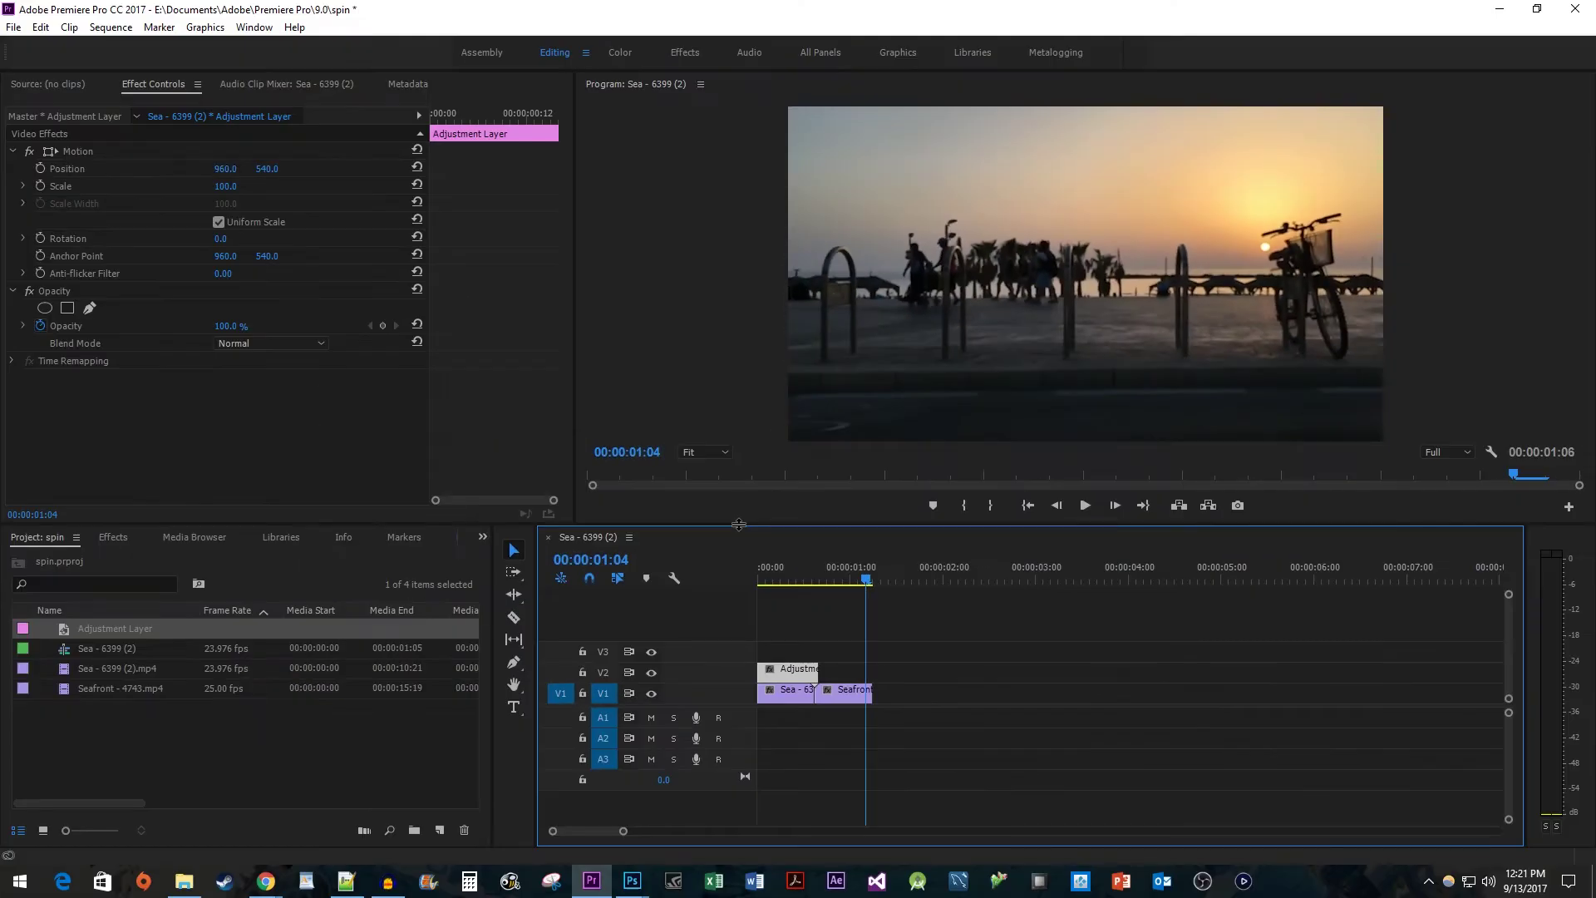
Shift the adjustment layer 7 frames later over the cut and park the playhead at its first frame
left_click_drag(792, 672, 819, 675)
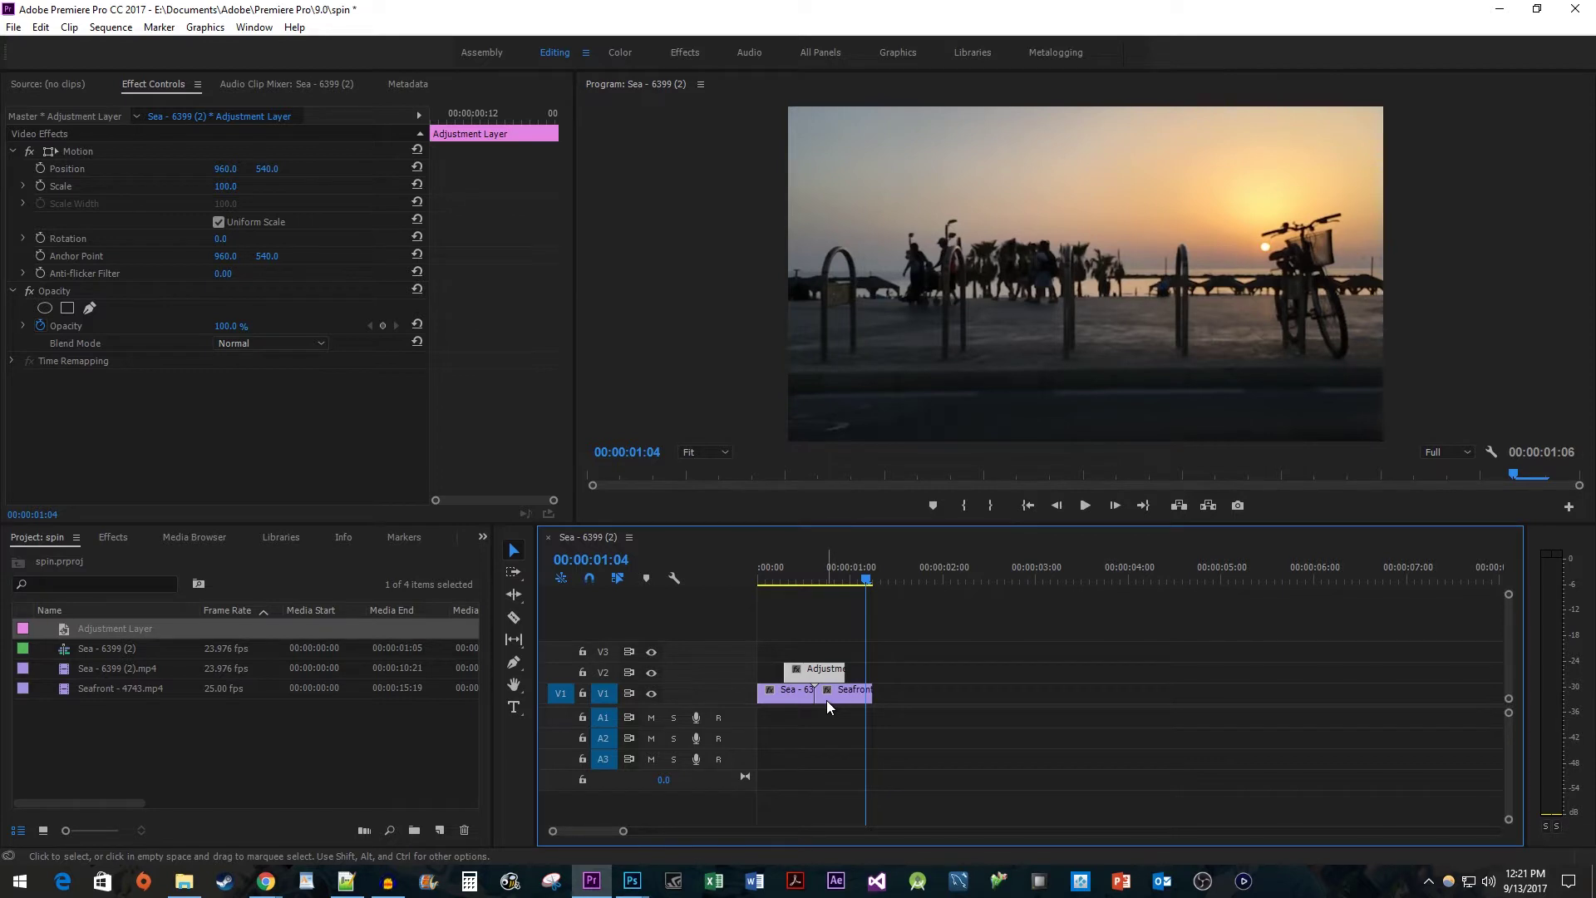
left_click(818, 573)
key("Left")
key("Left")
key("Left")
key("Left")
key("Left")
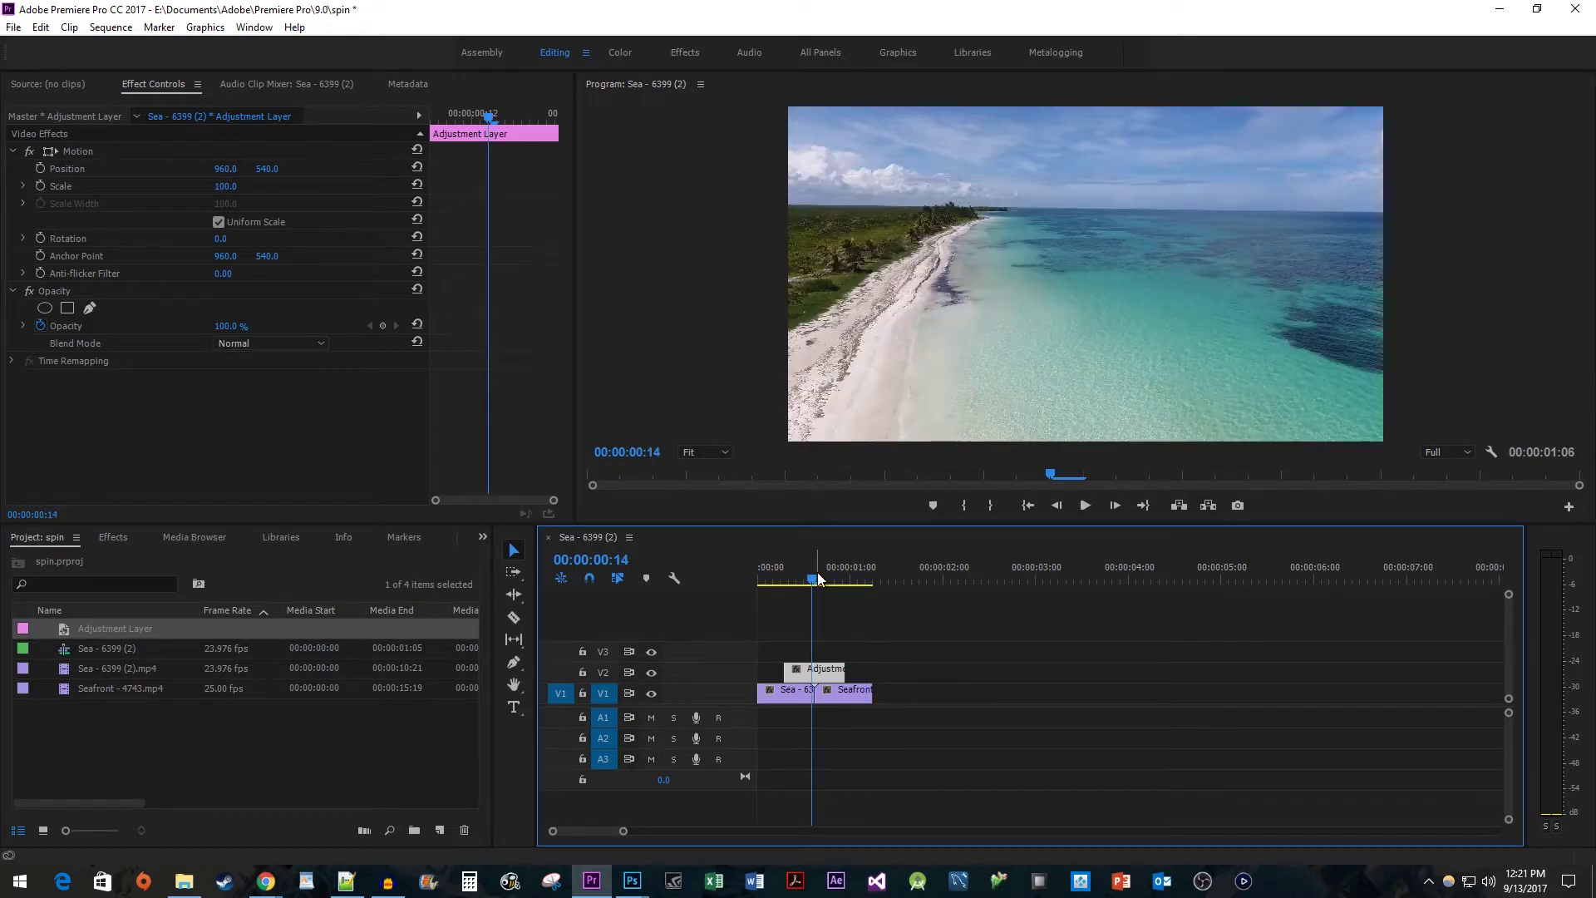
key("Left")
key("Left")
key("Left")
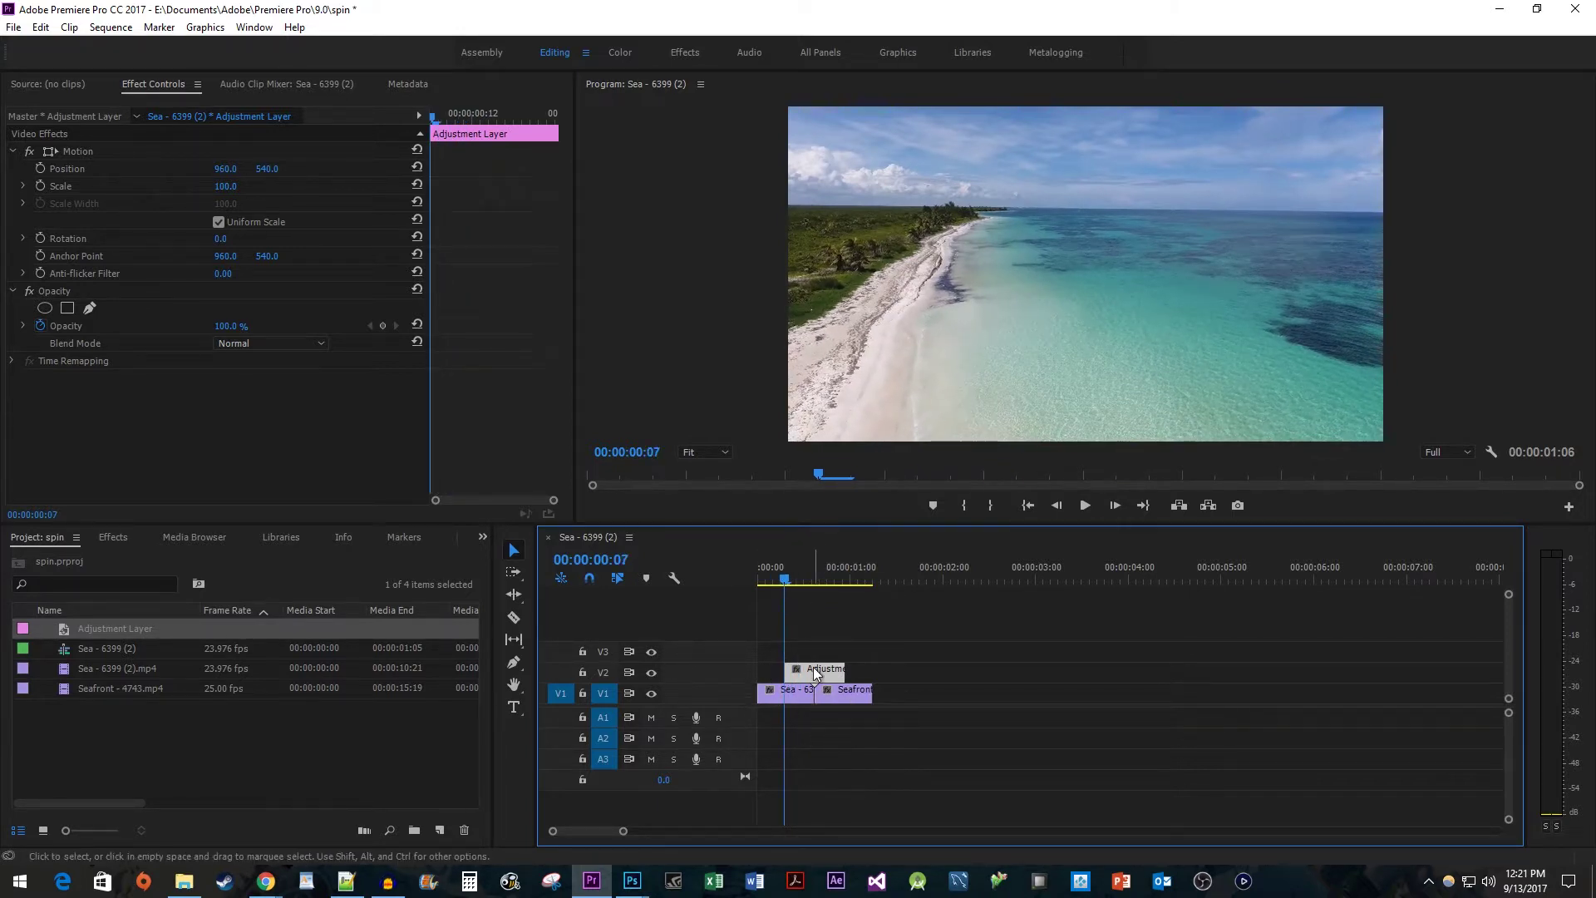
Search the Effects panel for 'transform' and apply Transform to the adjustment layer
left_click(113, 537)
left_click(131, 559)
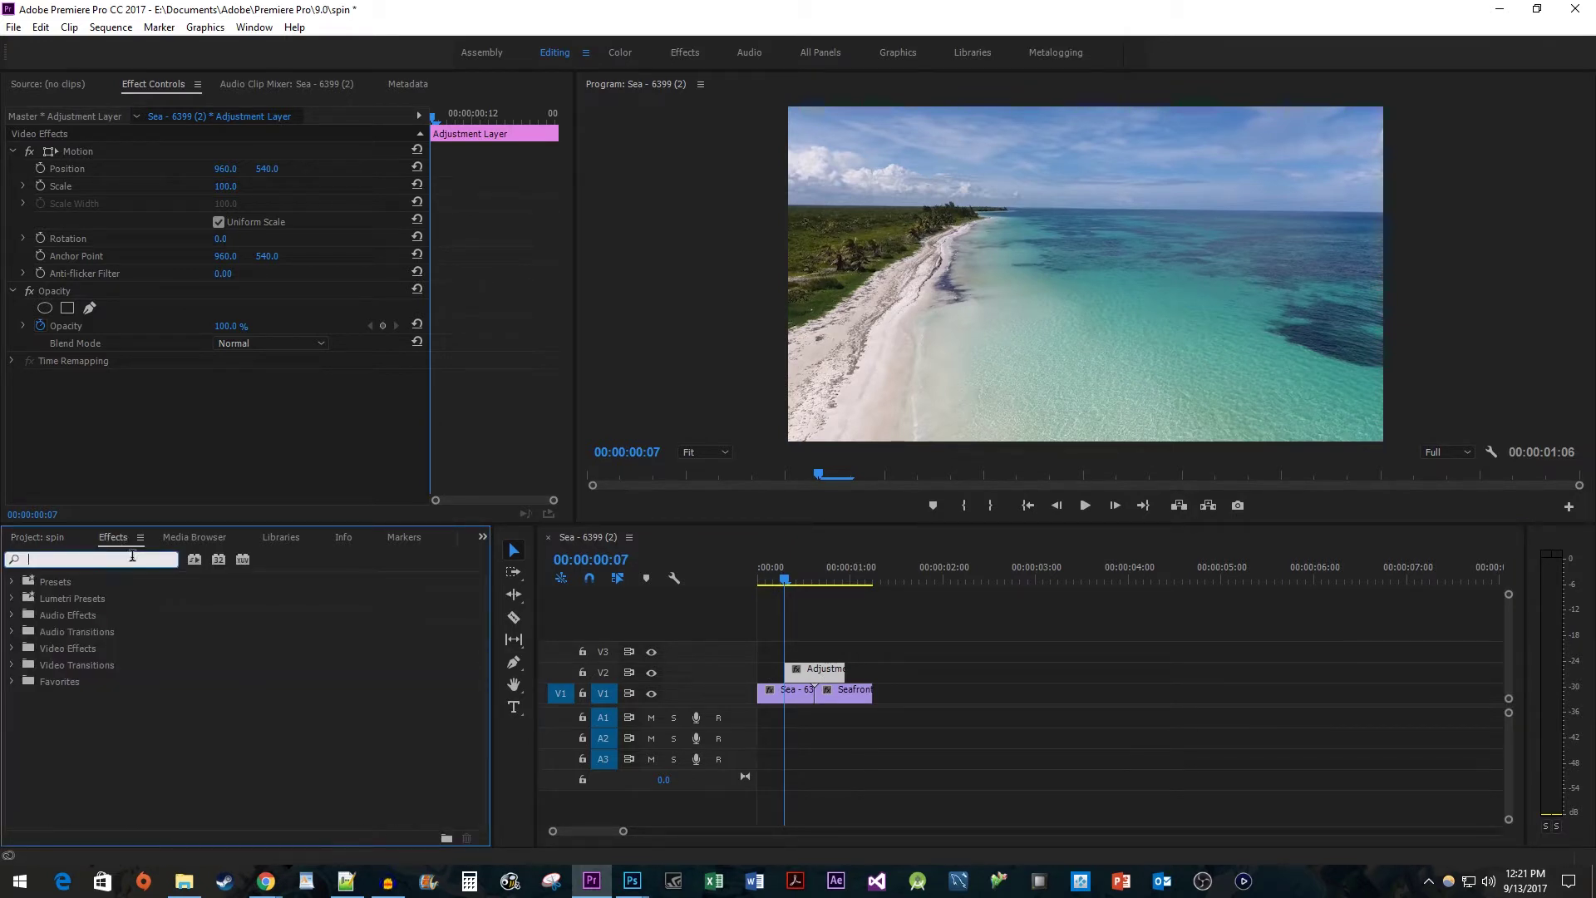
type("transform")
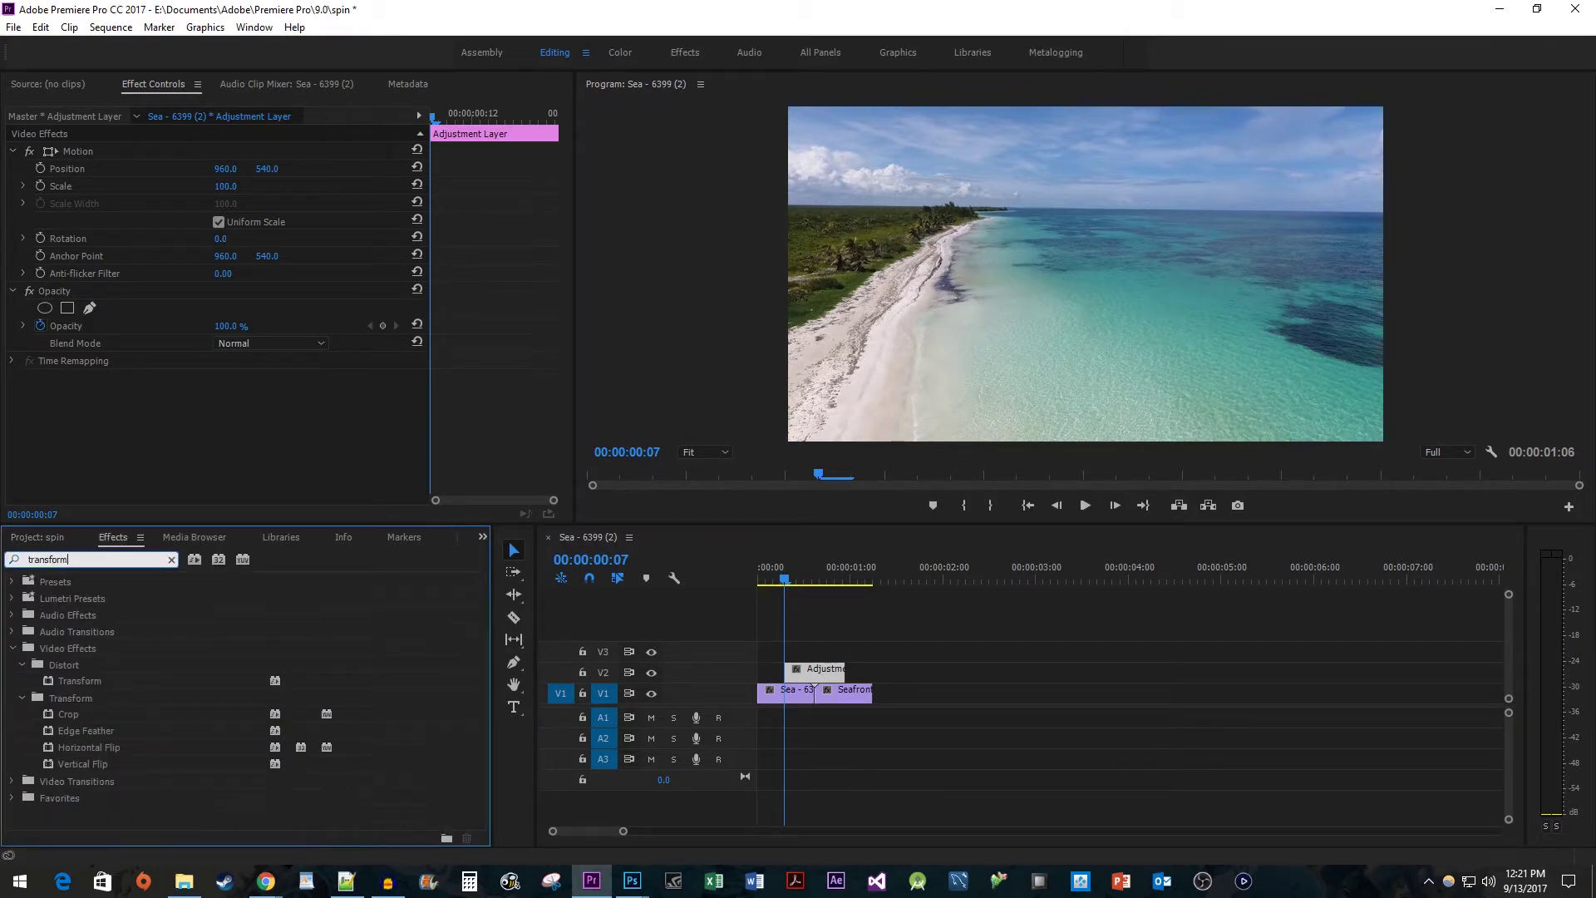
left_click_drag(75, 677, 816, 671)
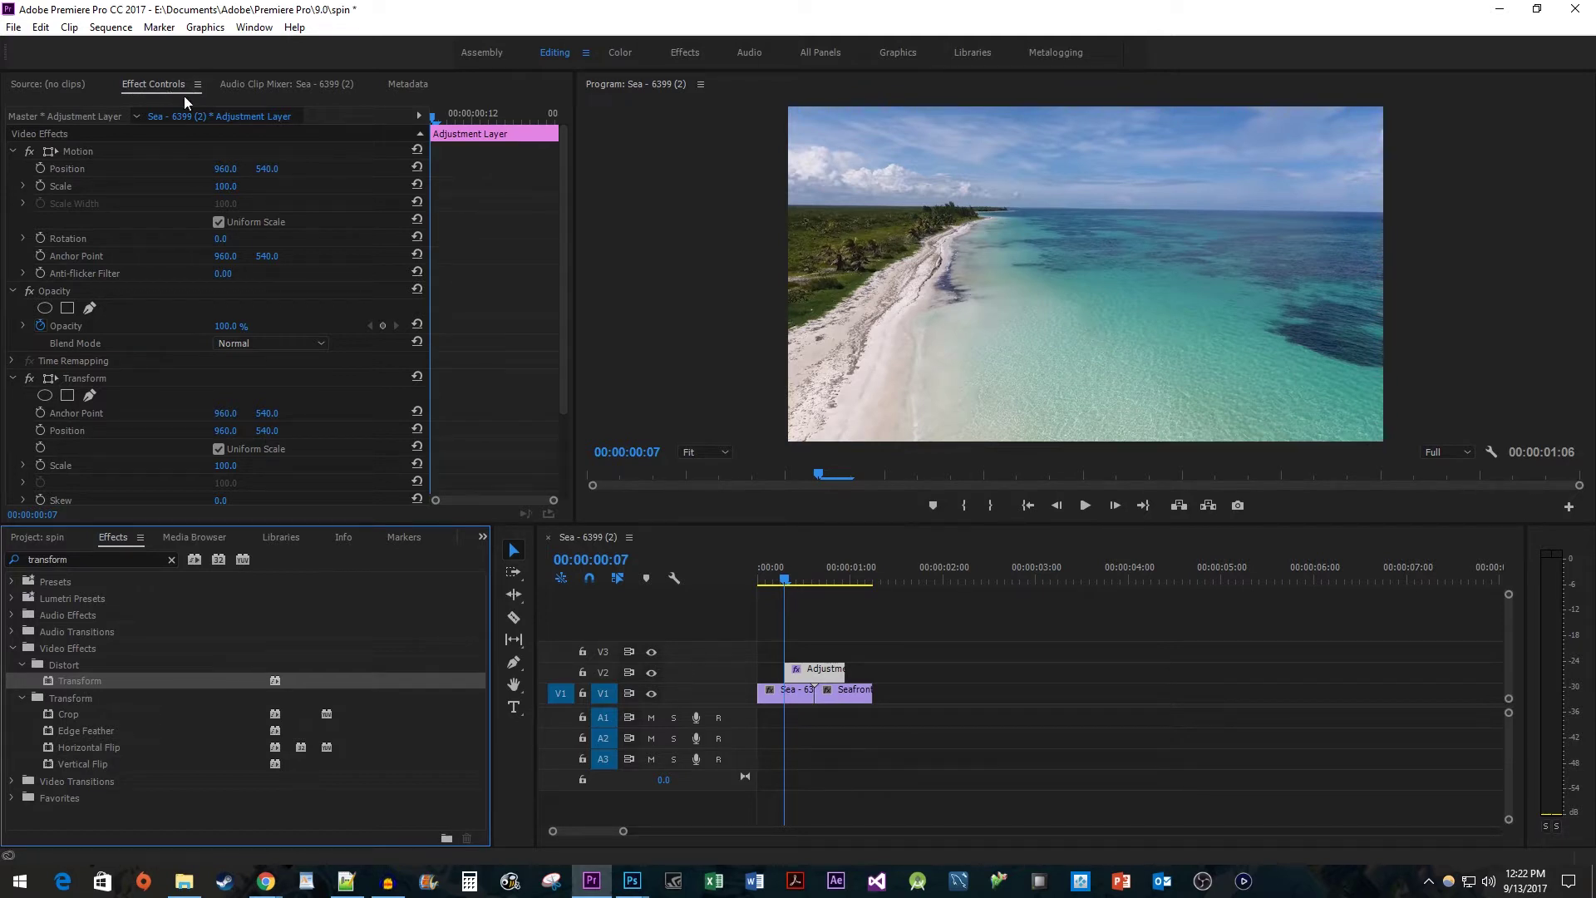
Keyframe Transform Scale at 100 on the first frame and 300 near 00:00:00:15
scroll(474, 417, "down", 3)
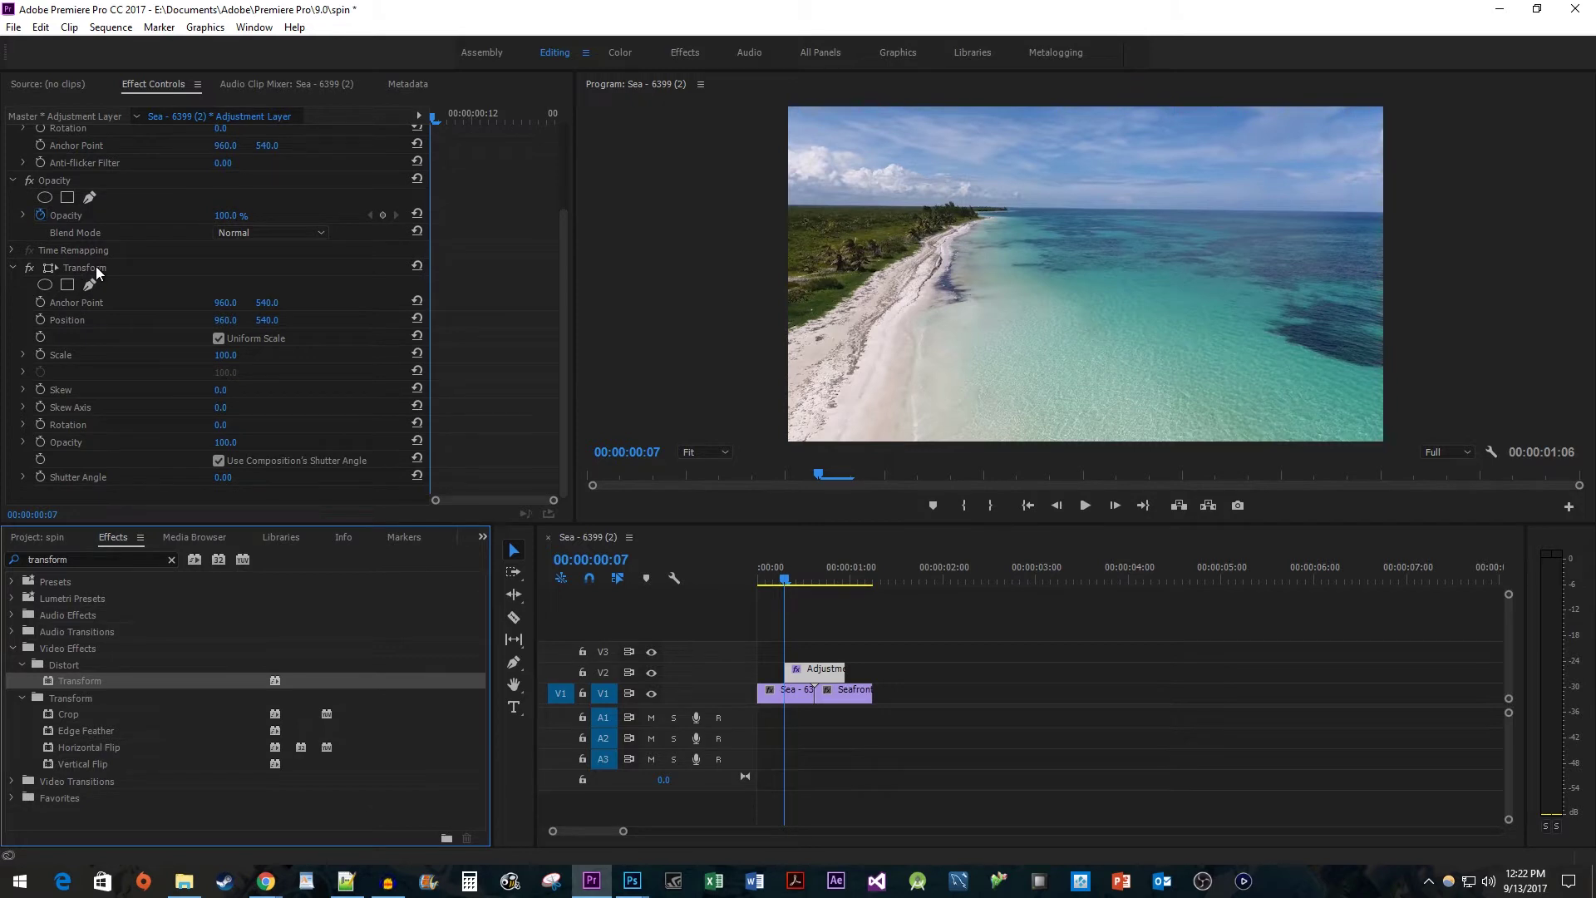
left_click(456, 129)
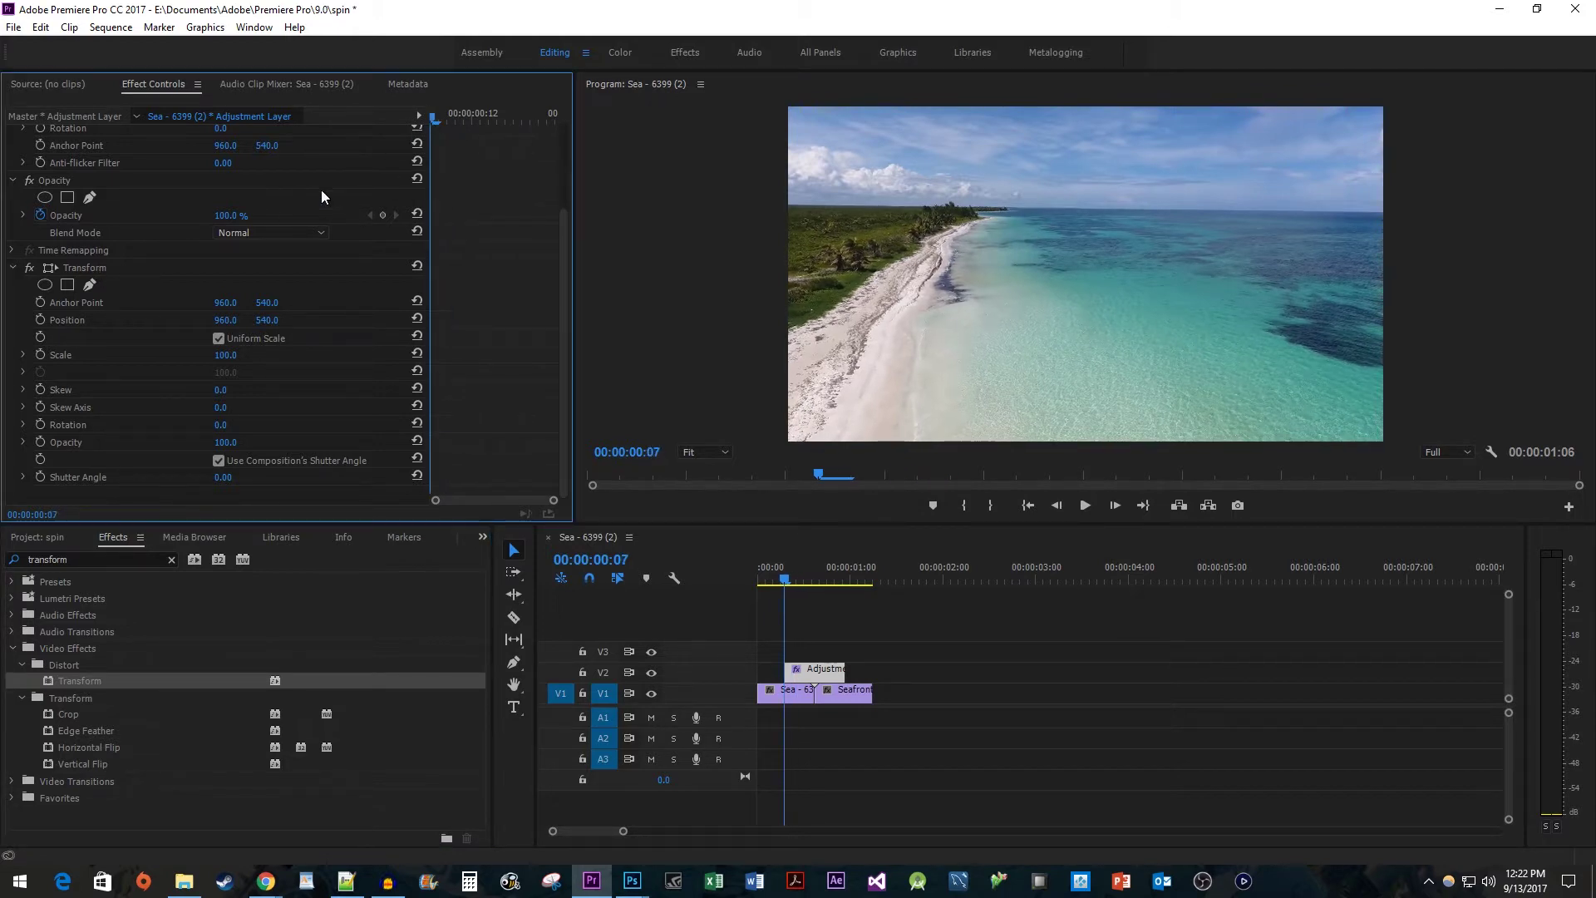
left_click(41, 353)
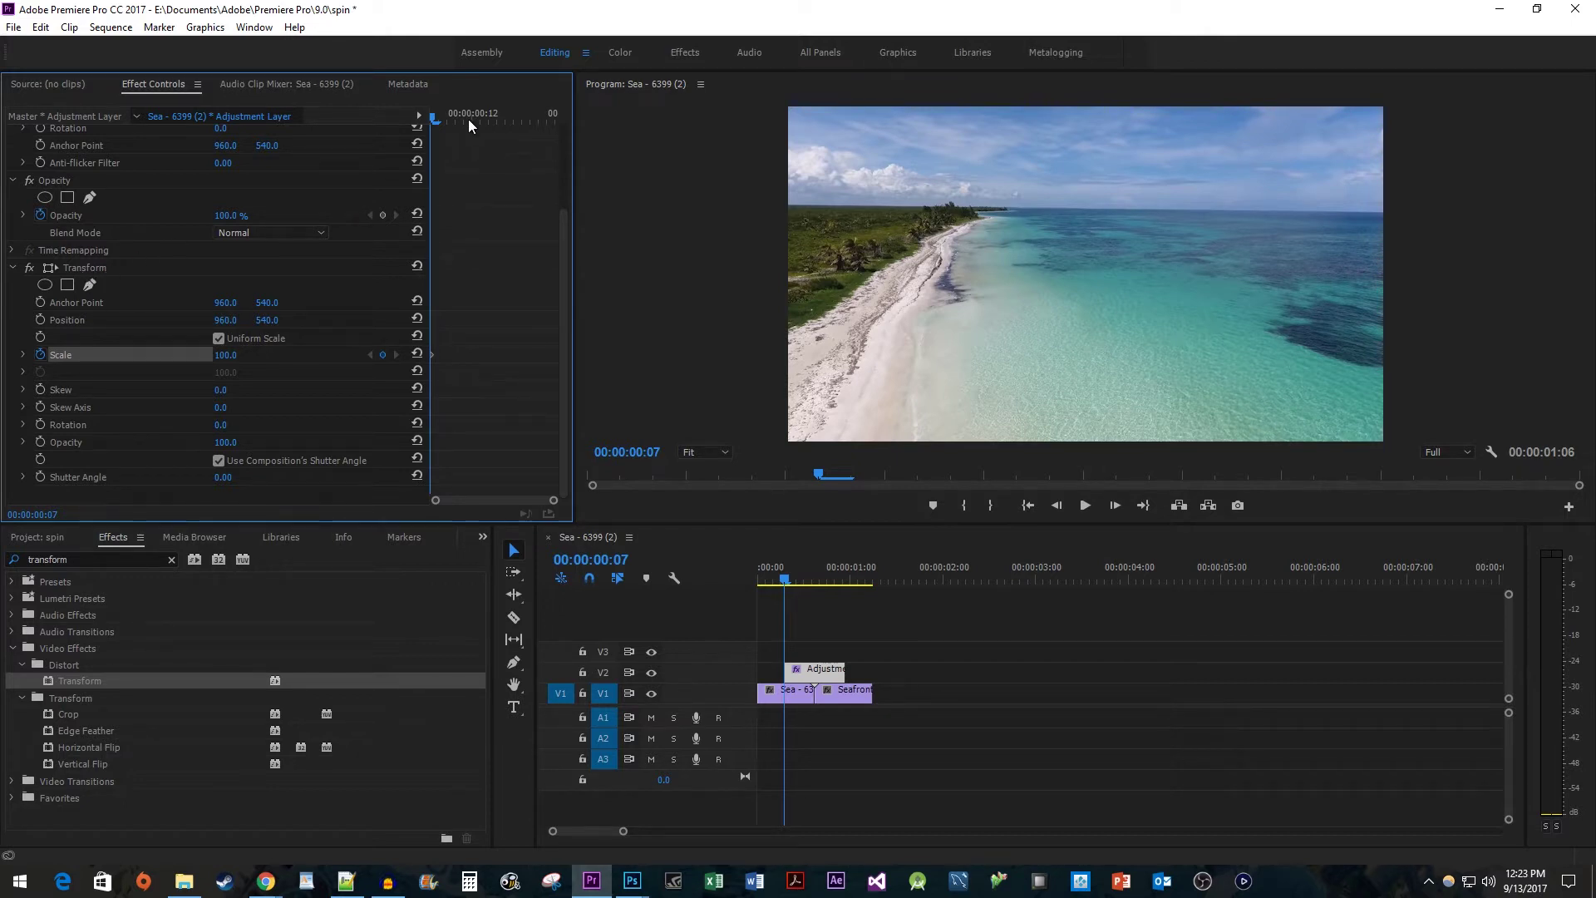
left_click_drag(467, 118, 502, 125)
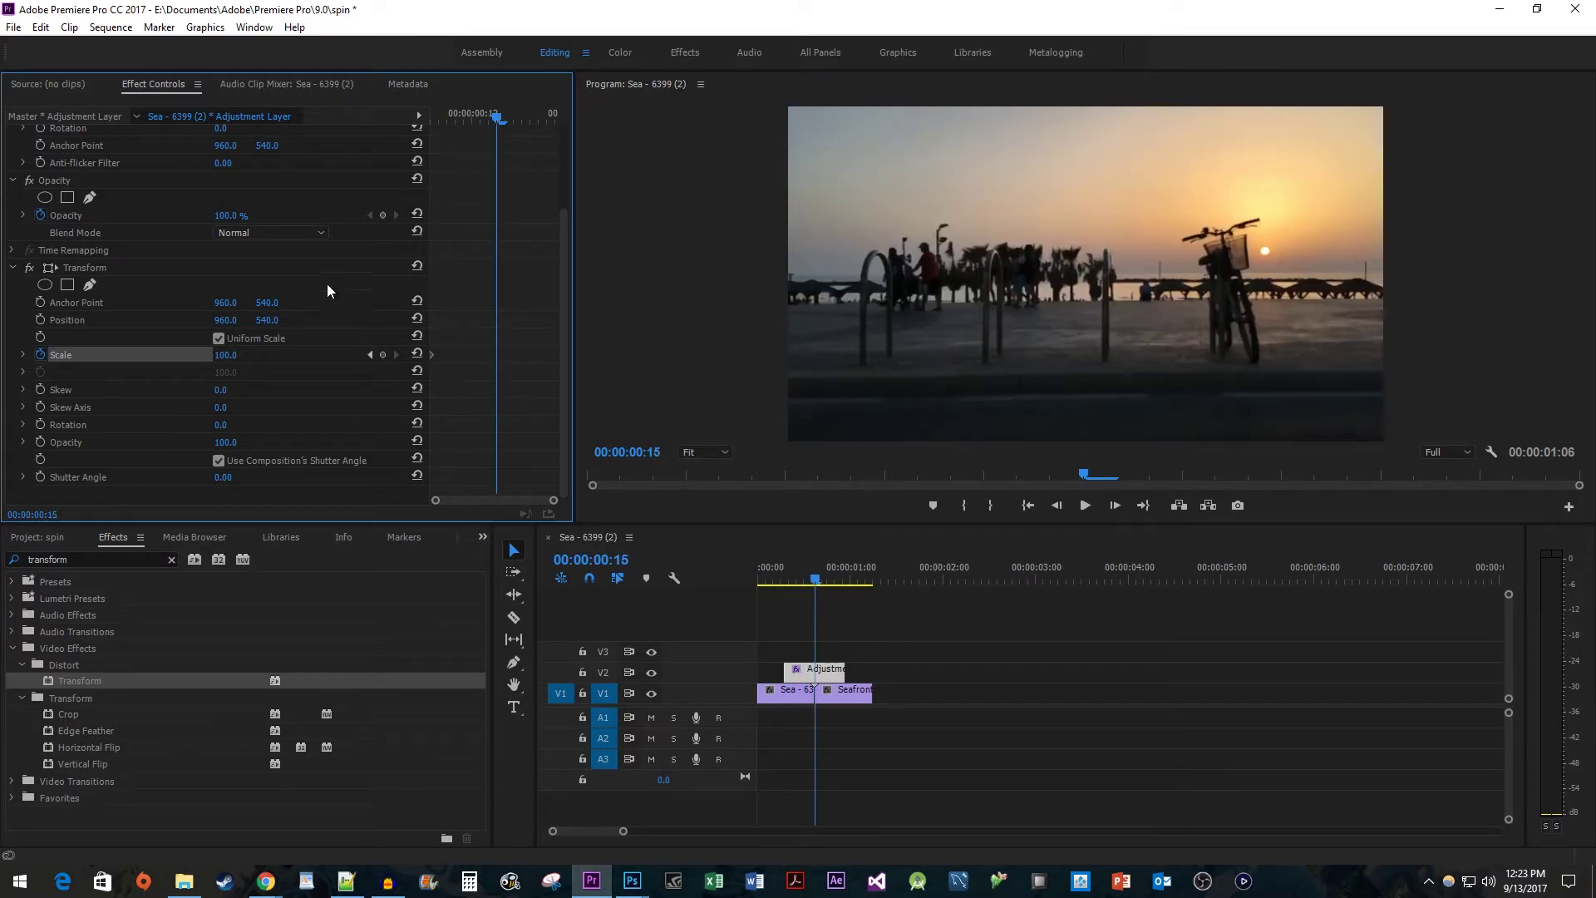
left_click(232, 356)
type("300")
key("Return")
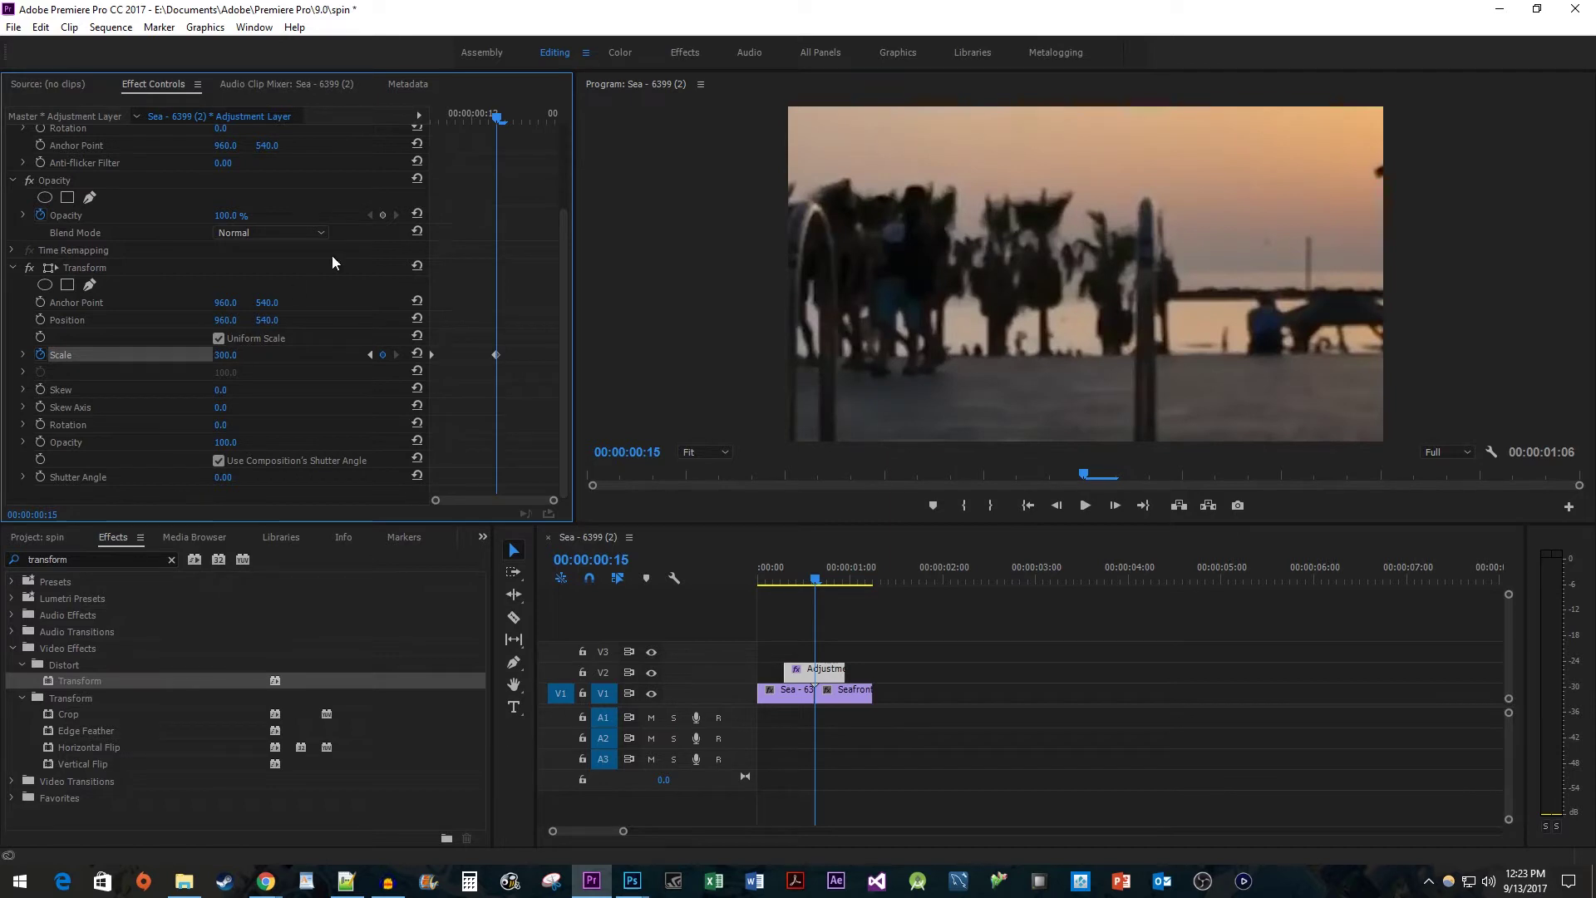
Add a Scale 100 keyframe at 00:00:00:23 and play back the scale animation from the start
left_click_drag(510, 117, 557, 123)
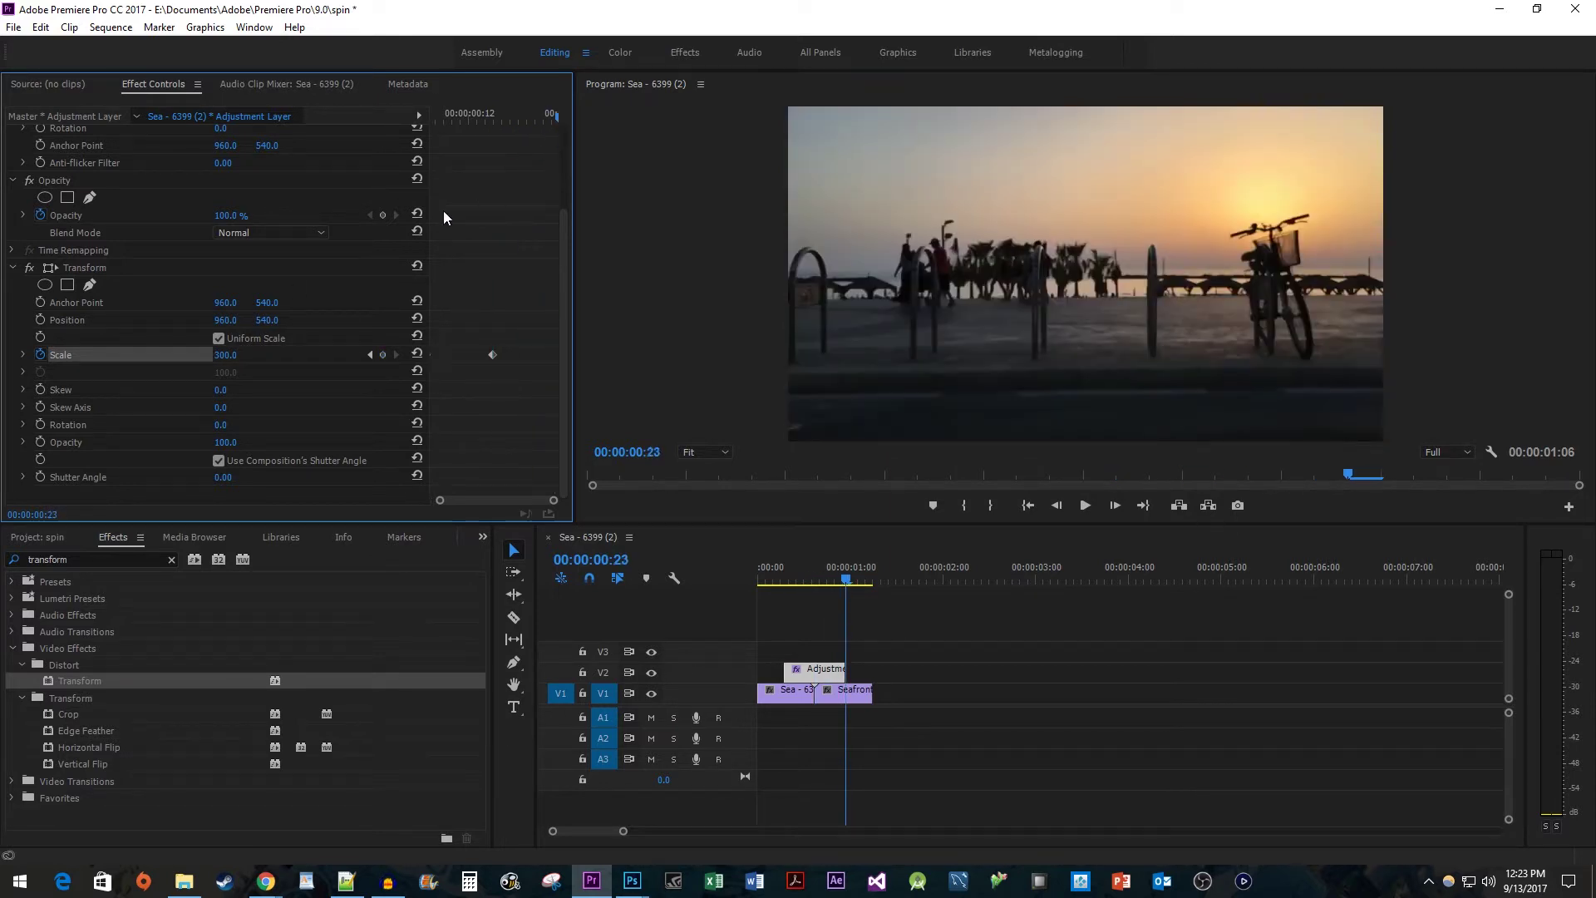
left_click(235, 355)
type("100")
key("Return")
key("Home")
key("space")
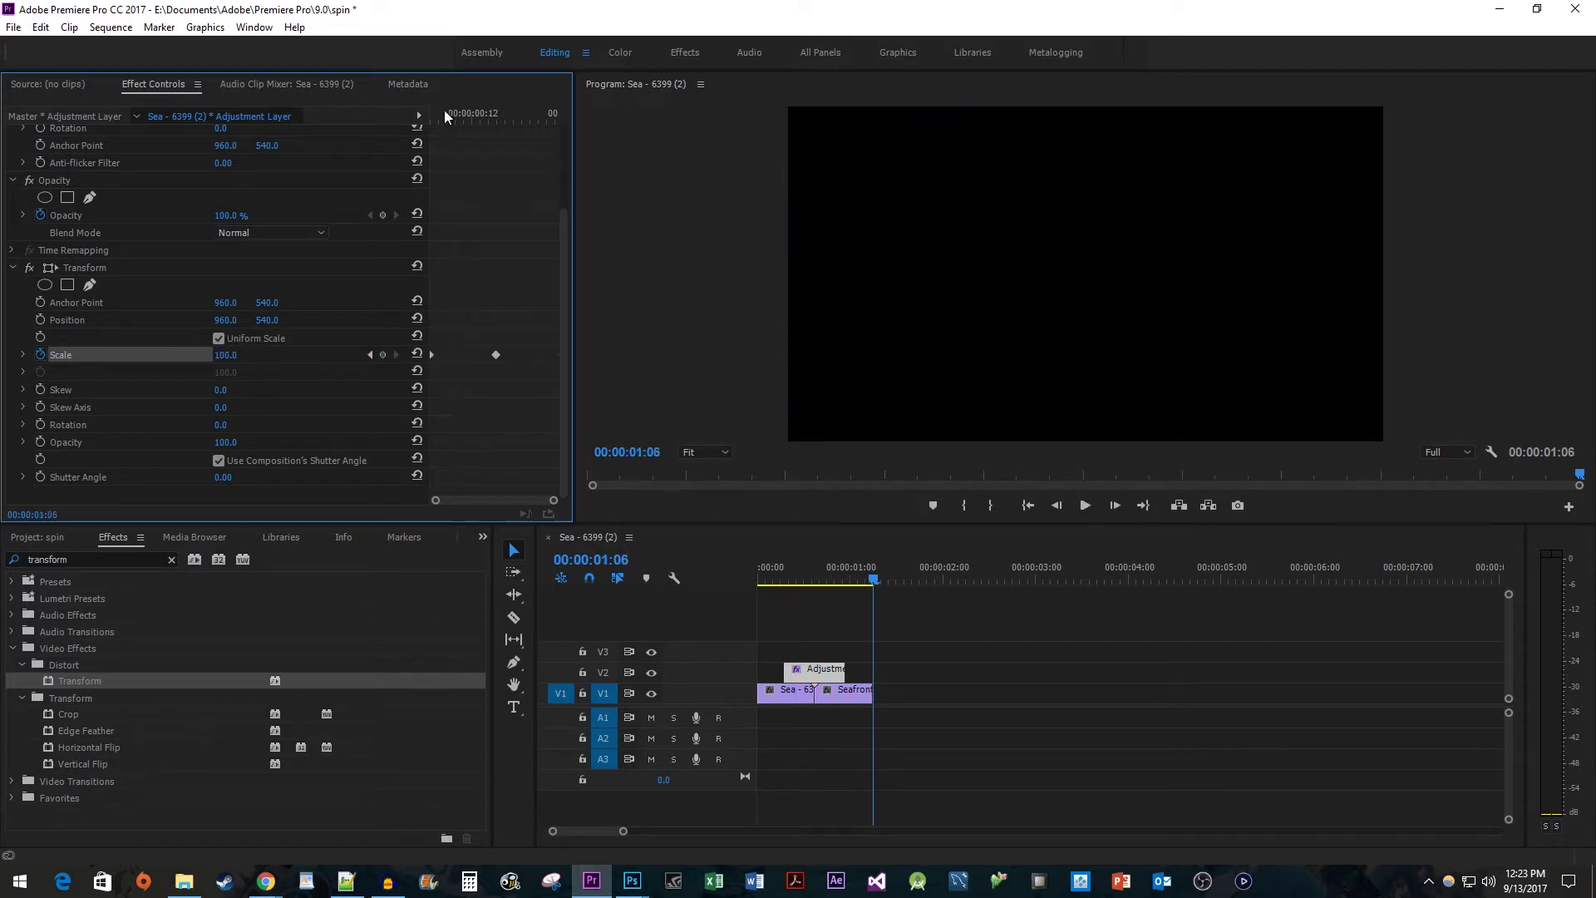
key("space")
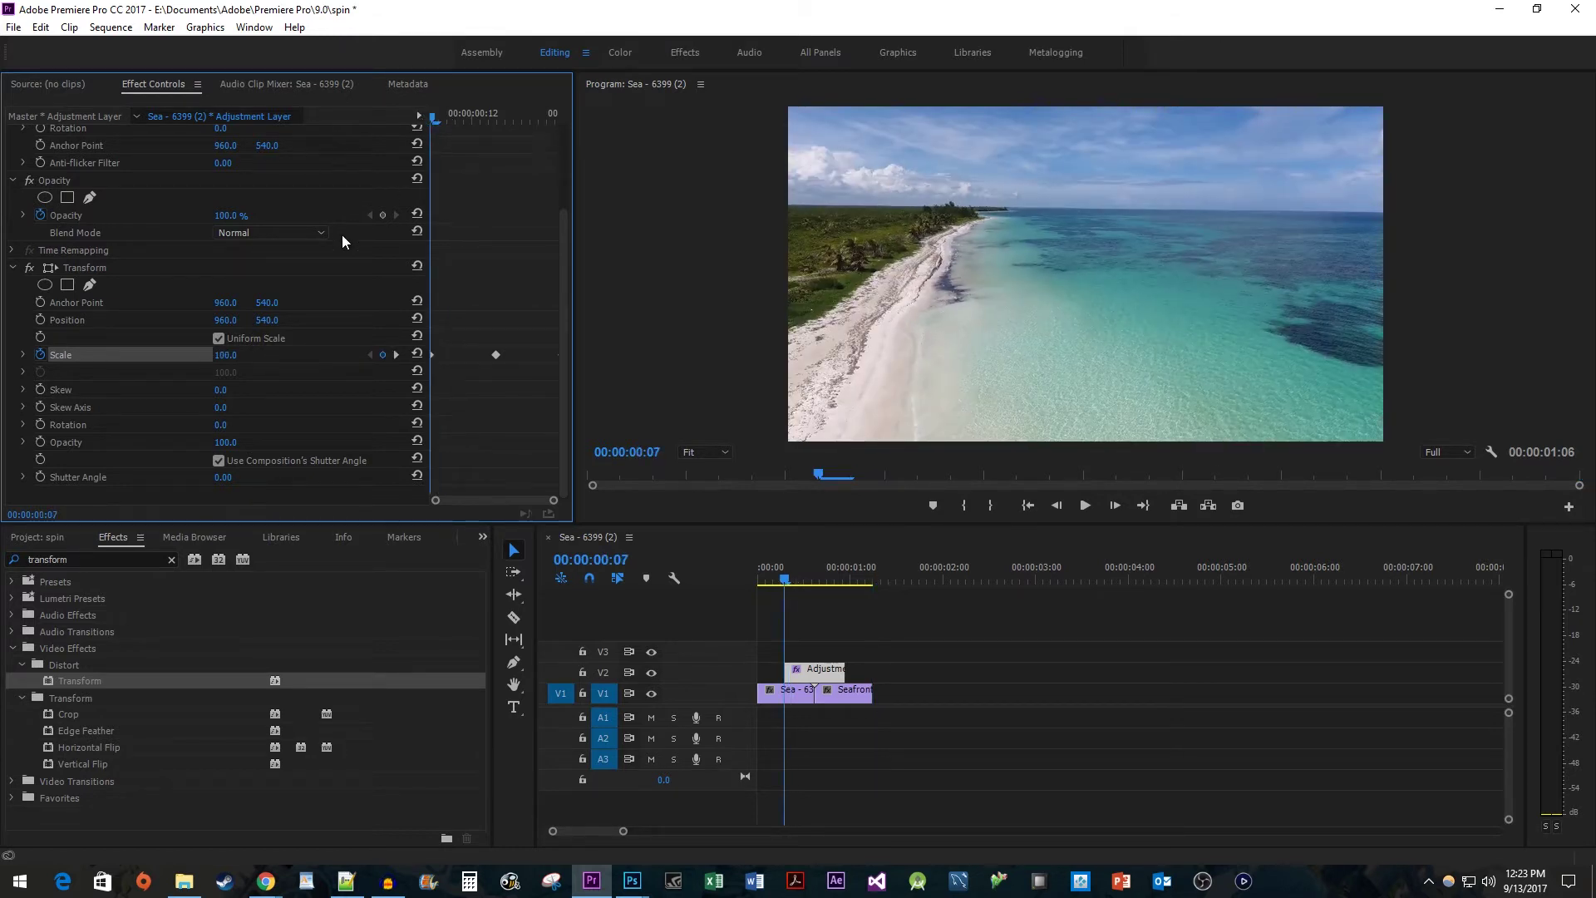
Keyframe Rotation at 5° on the first frame and 180° at 00:00:00:15
left_click(40, 425)
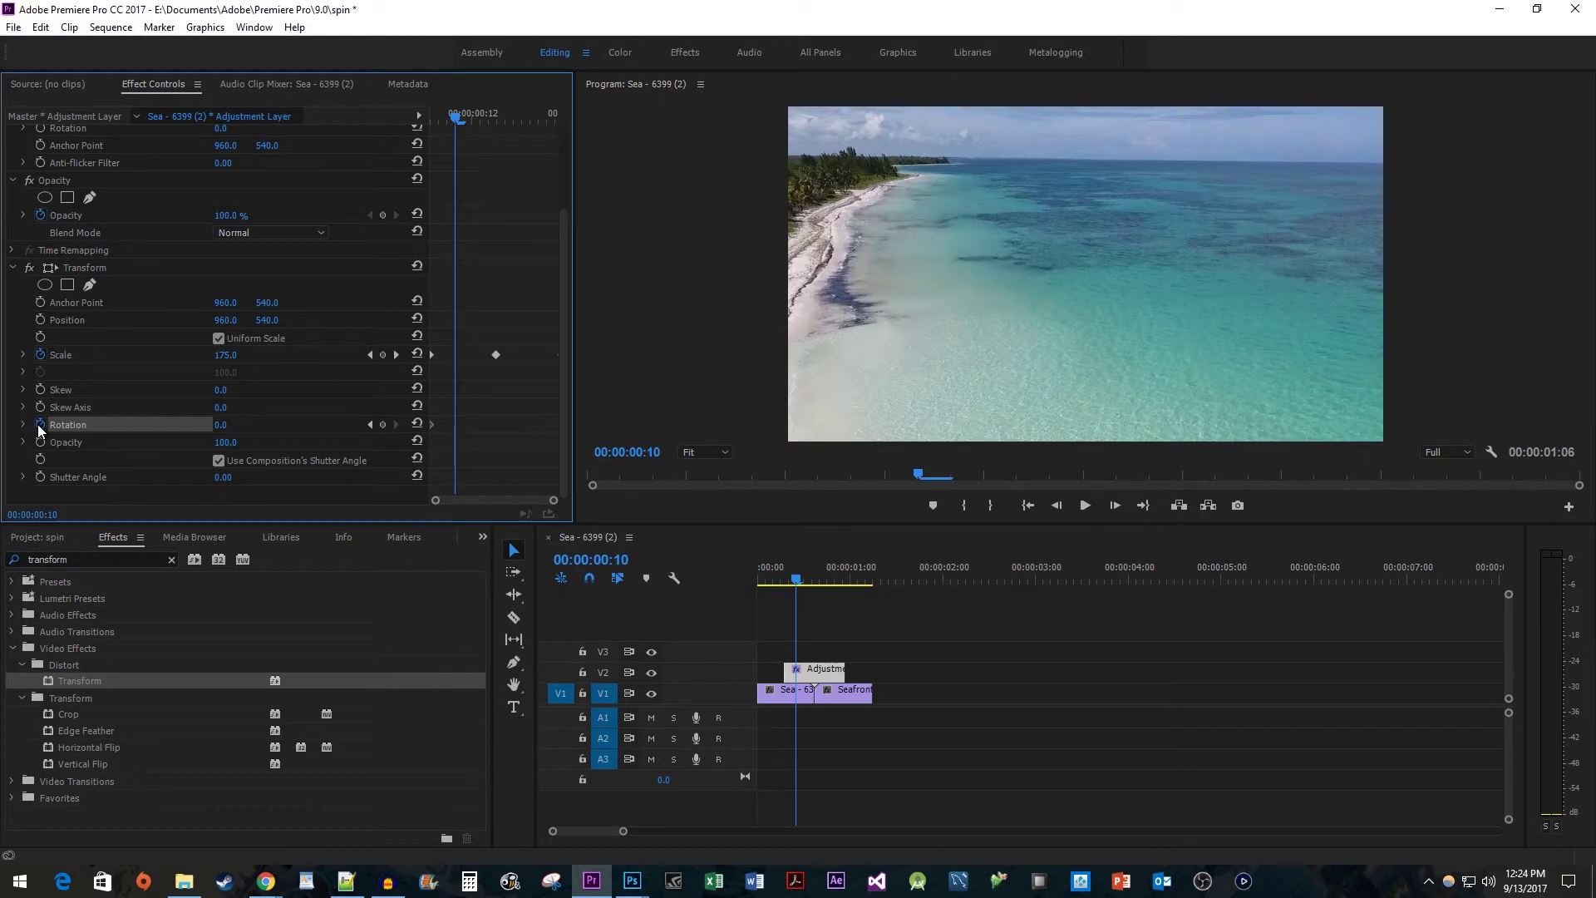
left_click(221, 424)
type("5")
key("Return")
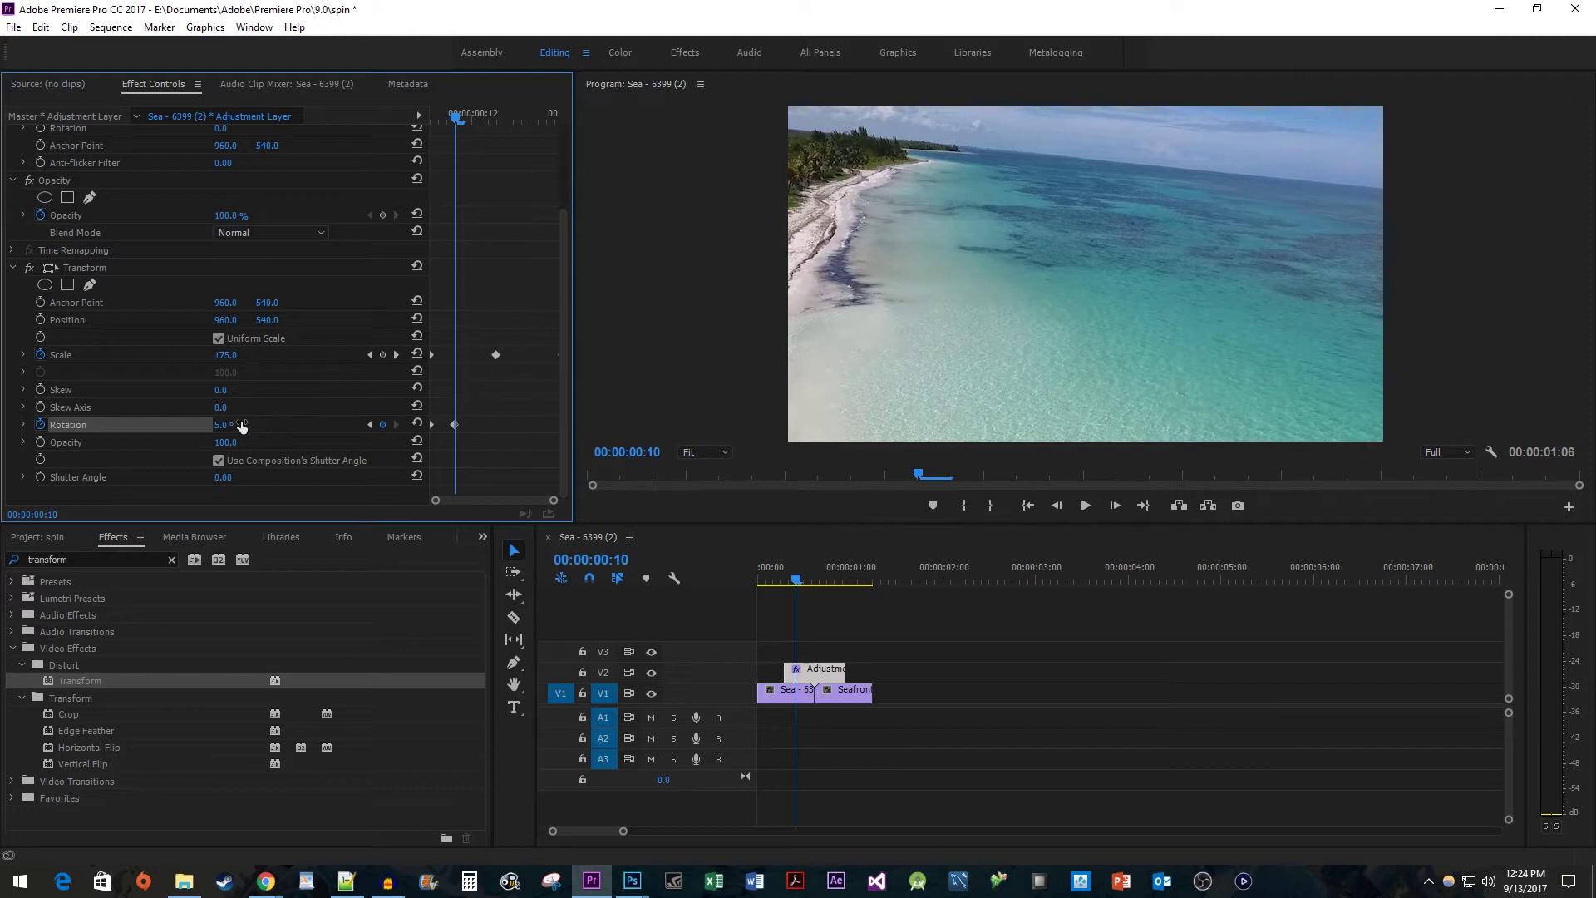
left_click_drag(482, 121, 499, 124)
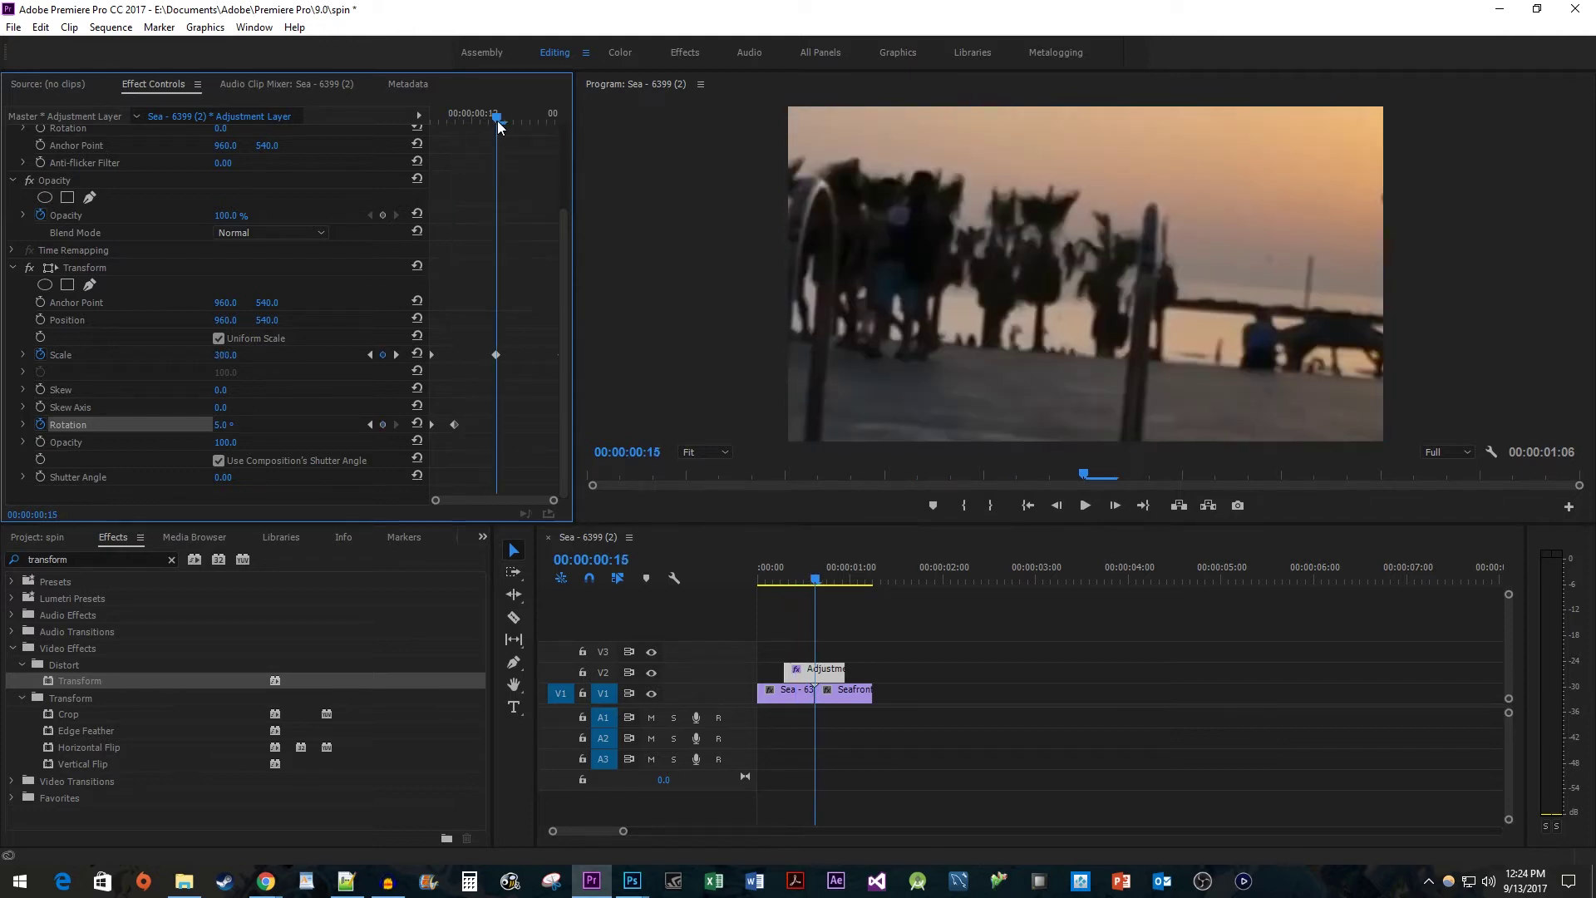
left_click(241, 422)
type("180")
key("Return")
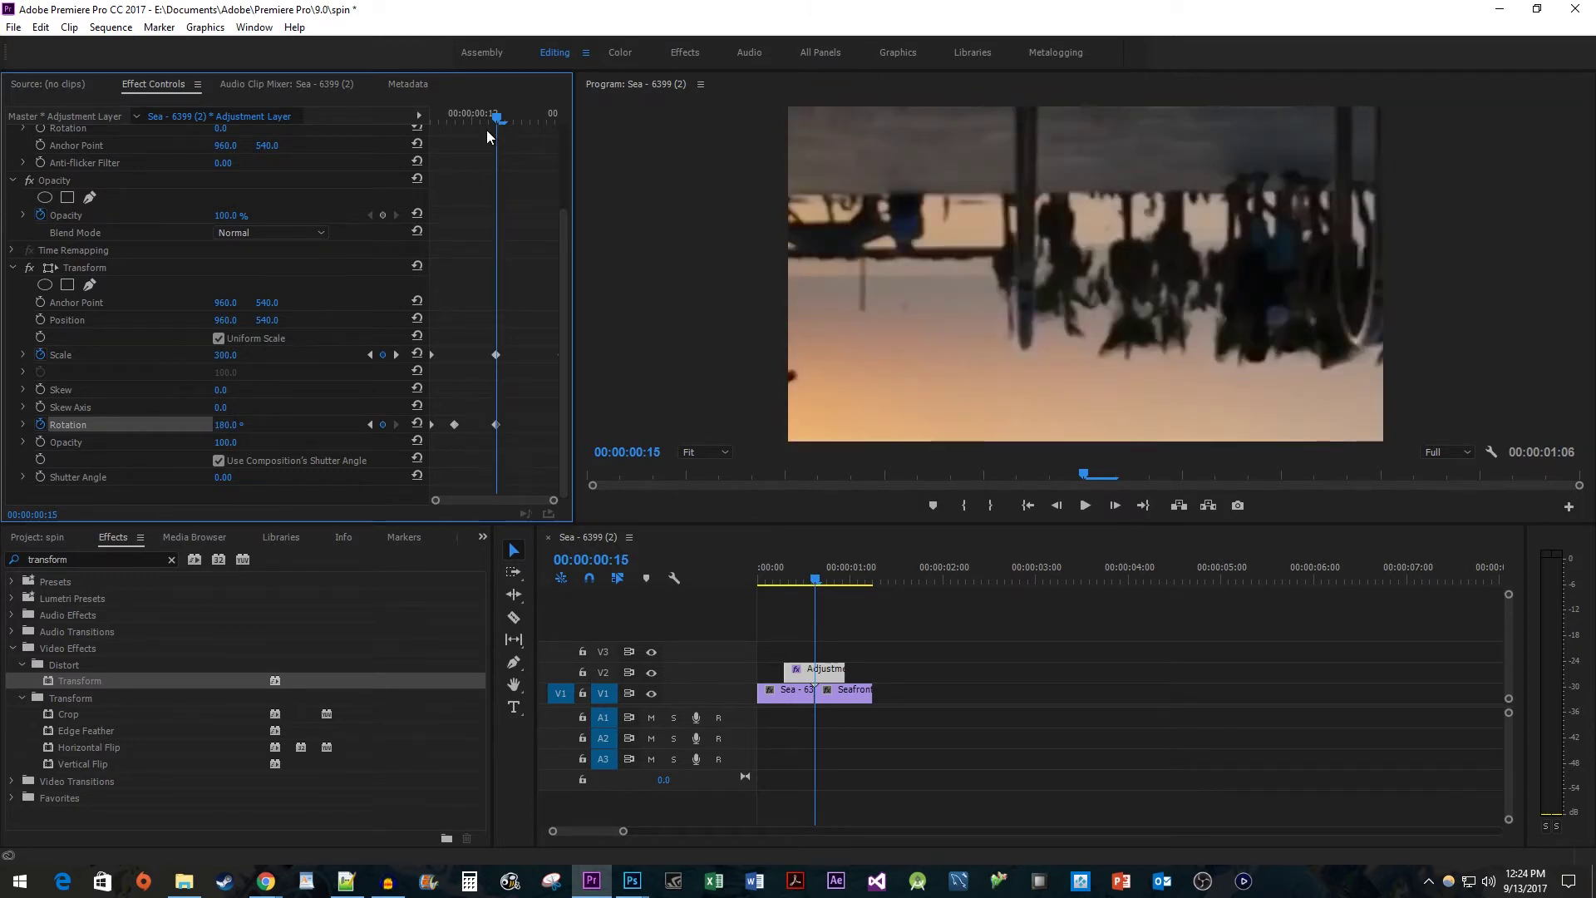
Add Rotation keyframes of 360° at 00:00:00:23 and 354° at 00:00:00:20, then preview the spin
left_click_drag(517, 118, 555, 118)
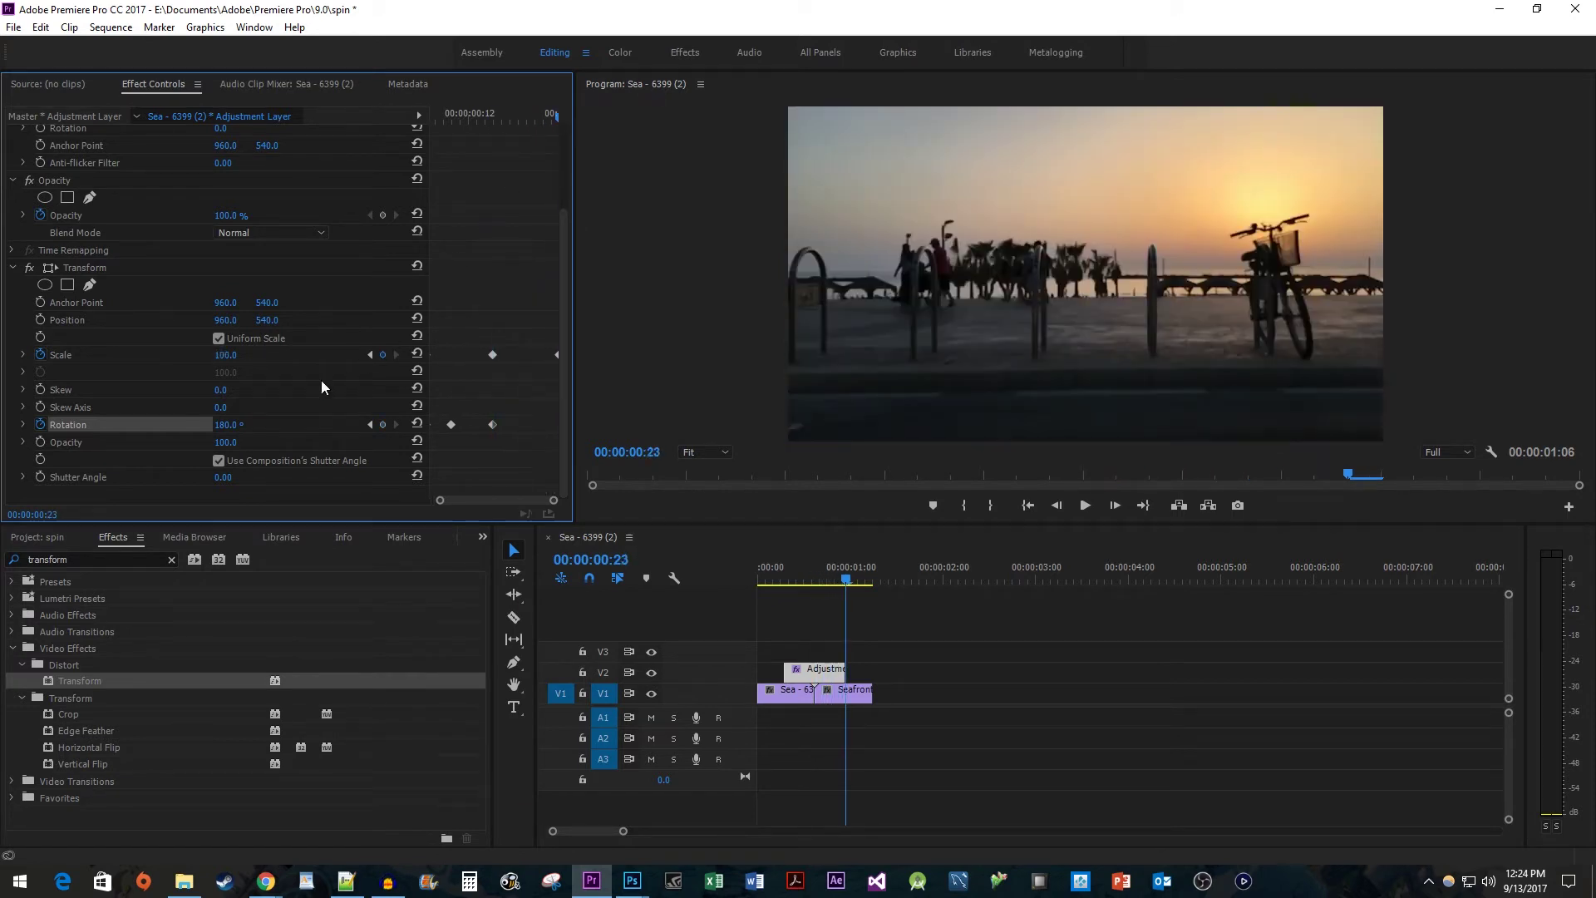
left_click(236, 425)
type("360")
key("Return")
key("Left")
key("Left")
key("Left")
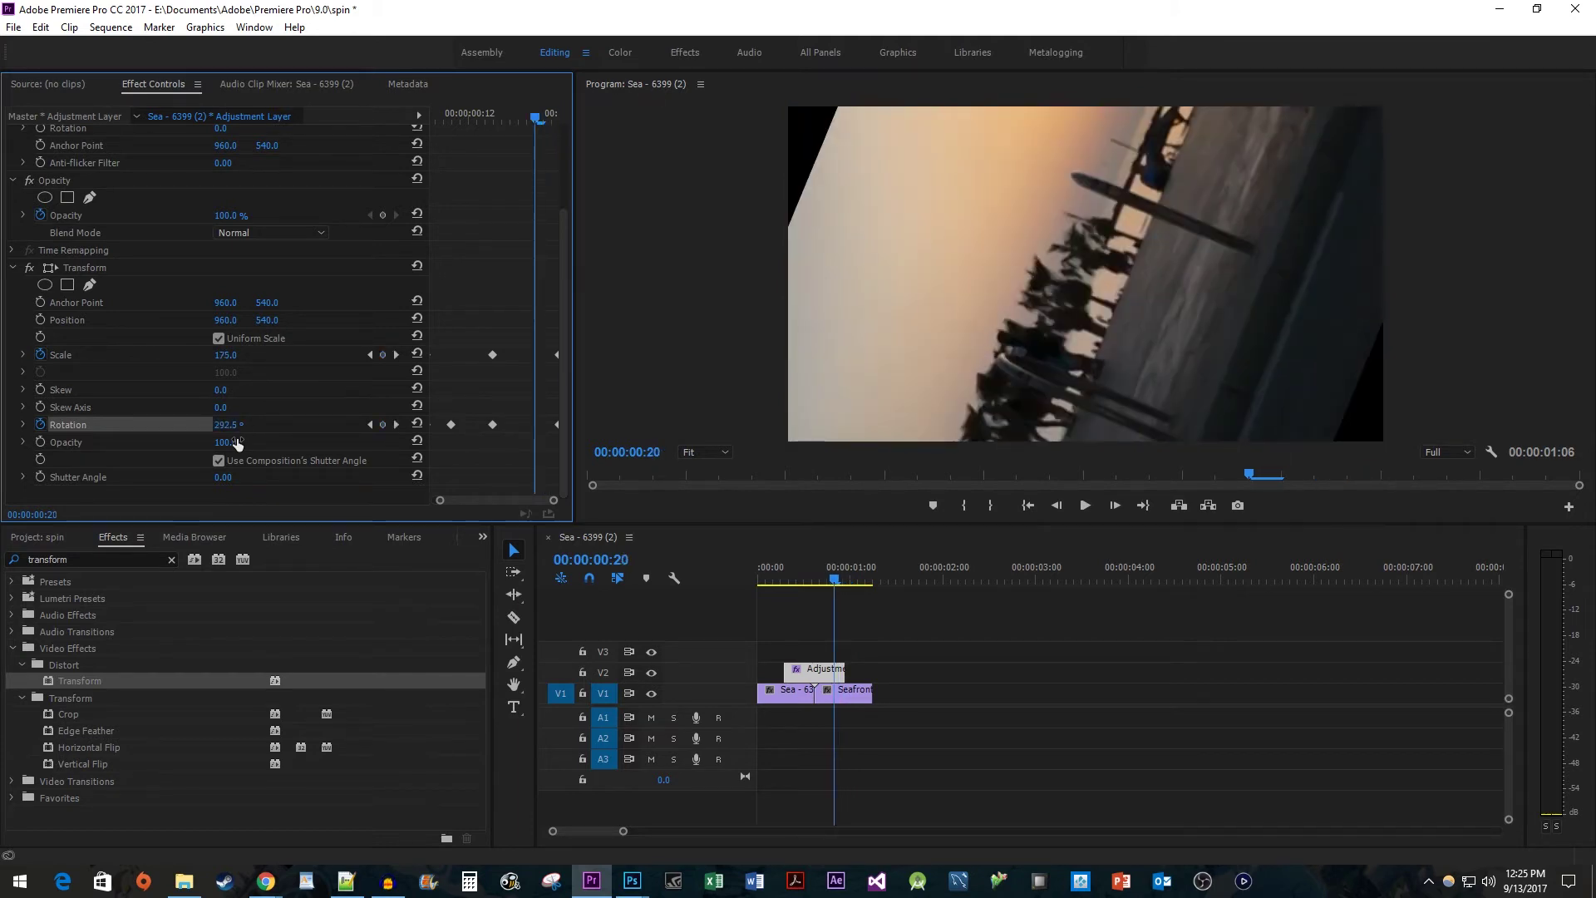
left_click(235, 426)
type("354")
key("Return")
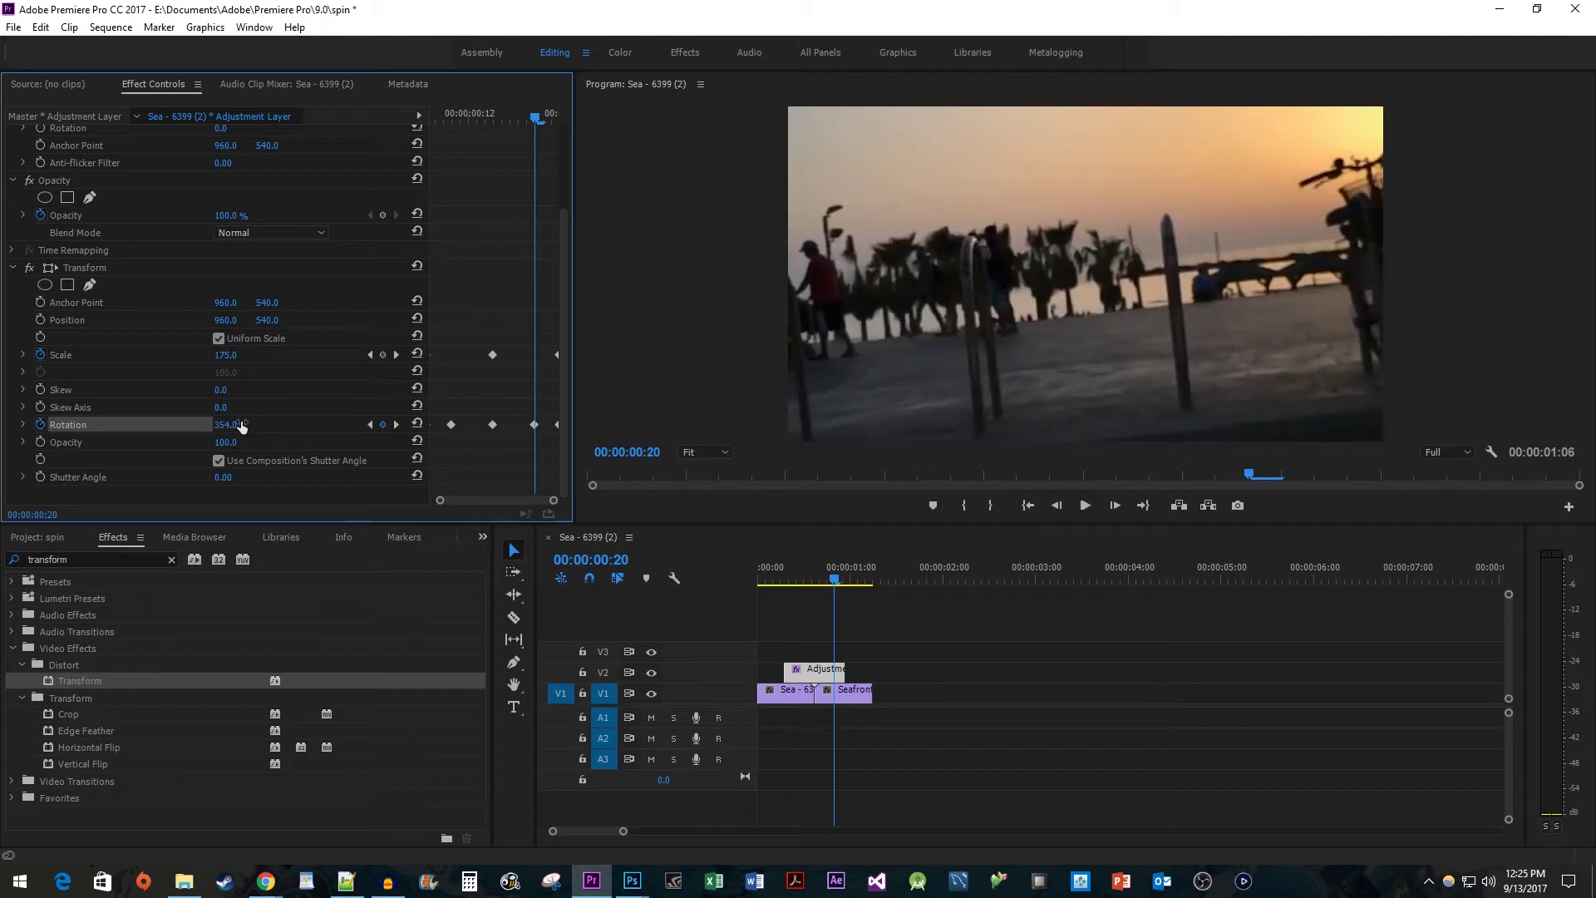
key("space")
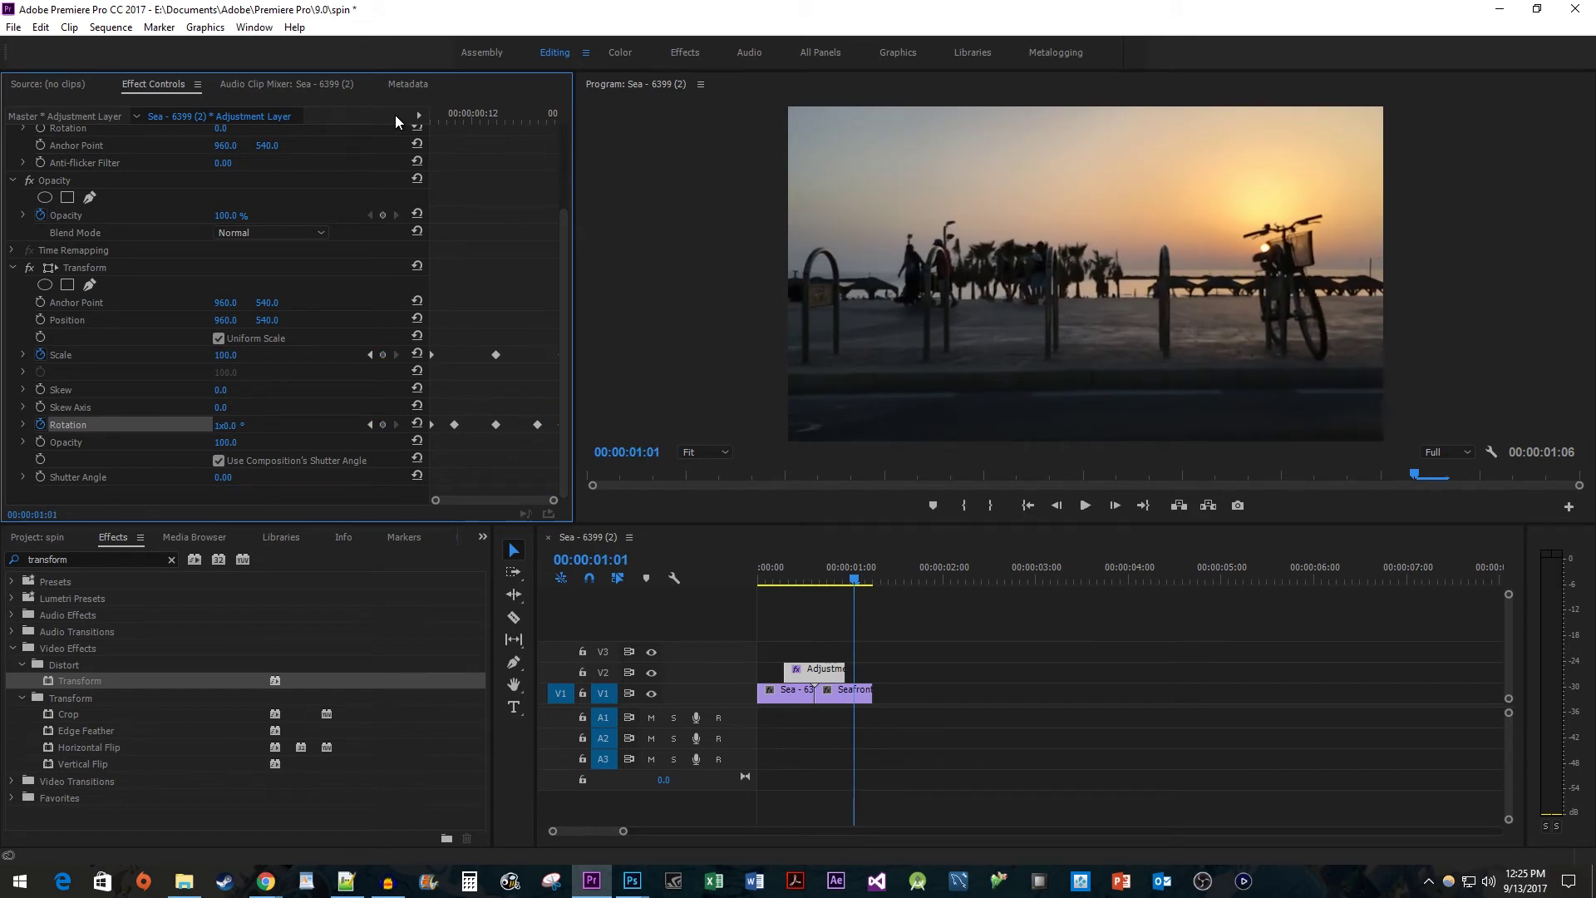
Search for 'directional blur' and apply Directional Blur to the adjustment layer
left_click(92, 559)
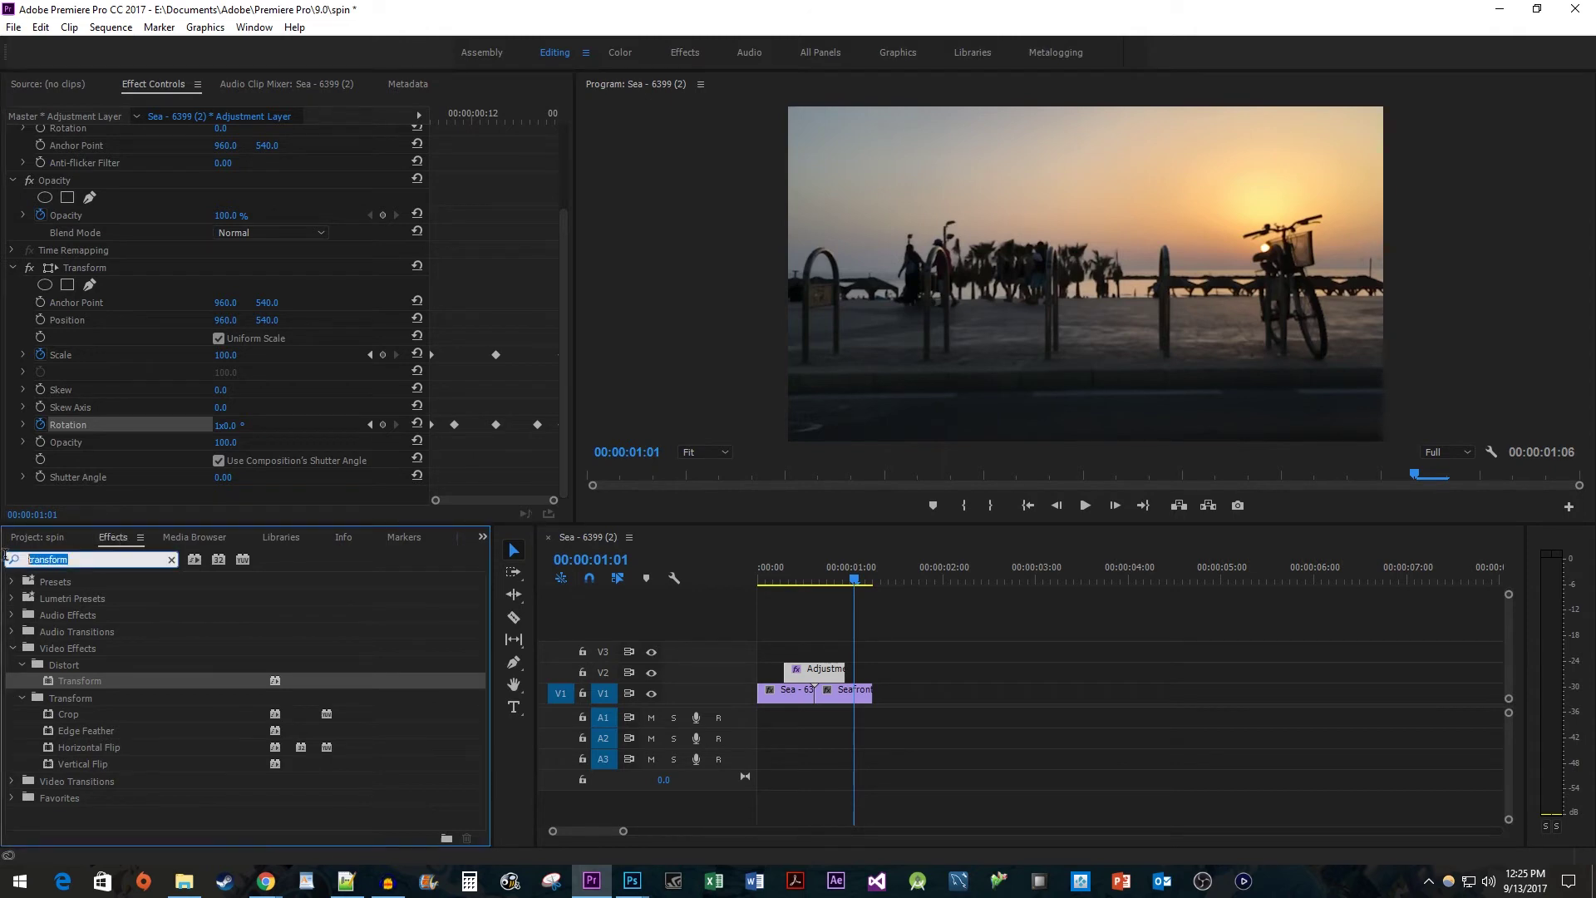
type("directional blur")
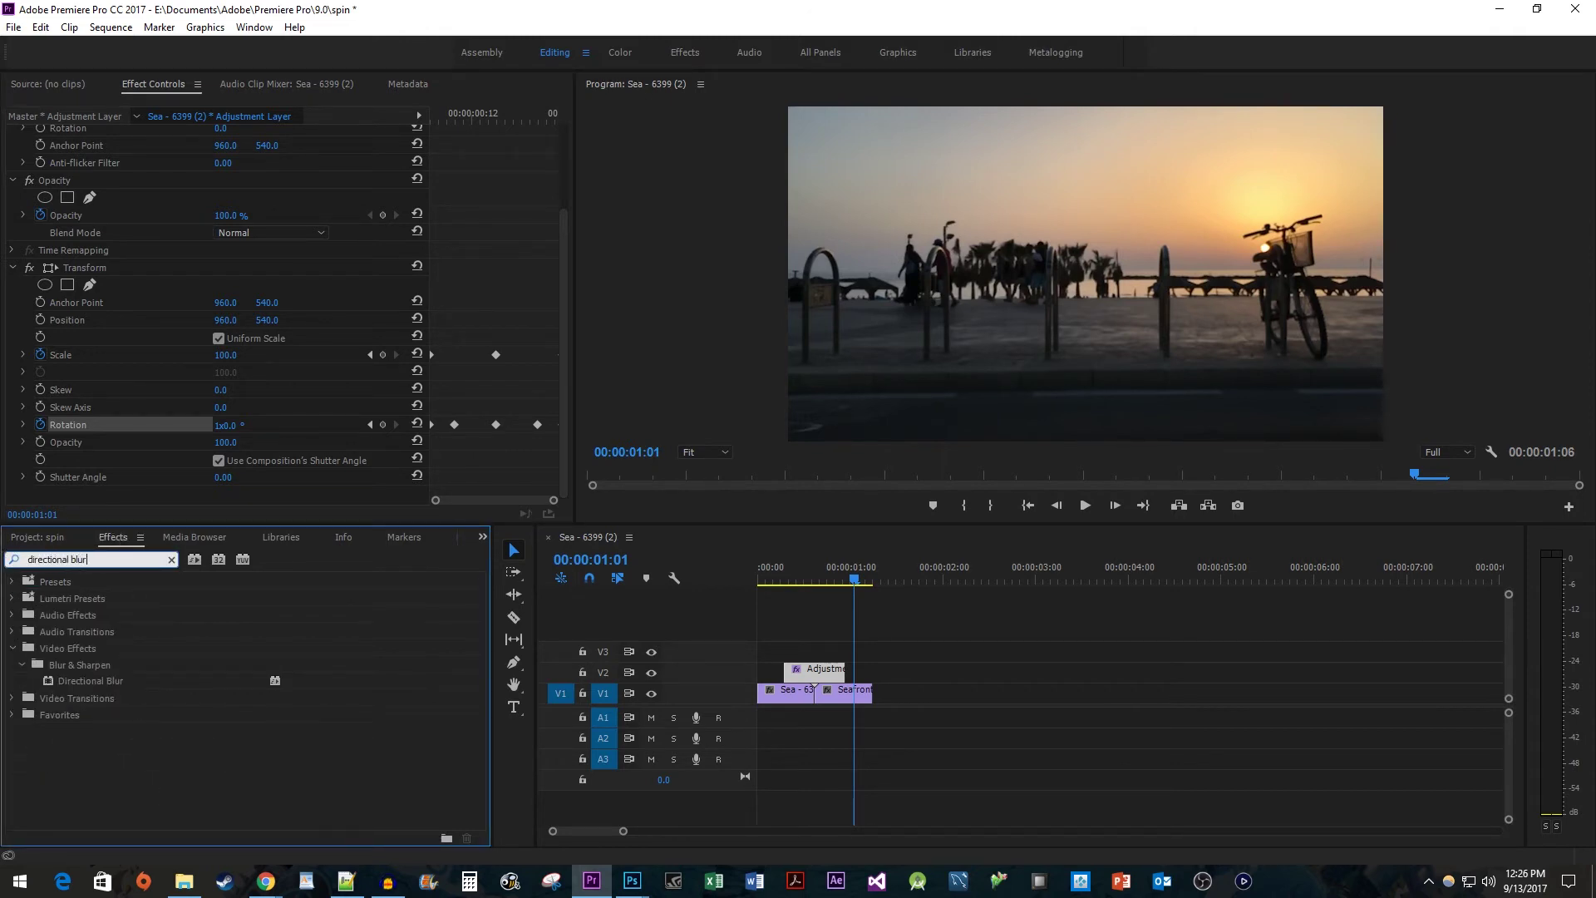
left_click_drag(85, 682, 819, 672)
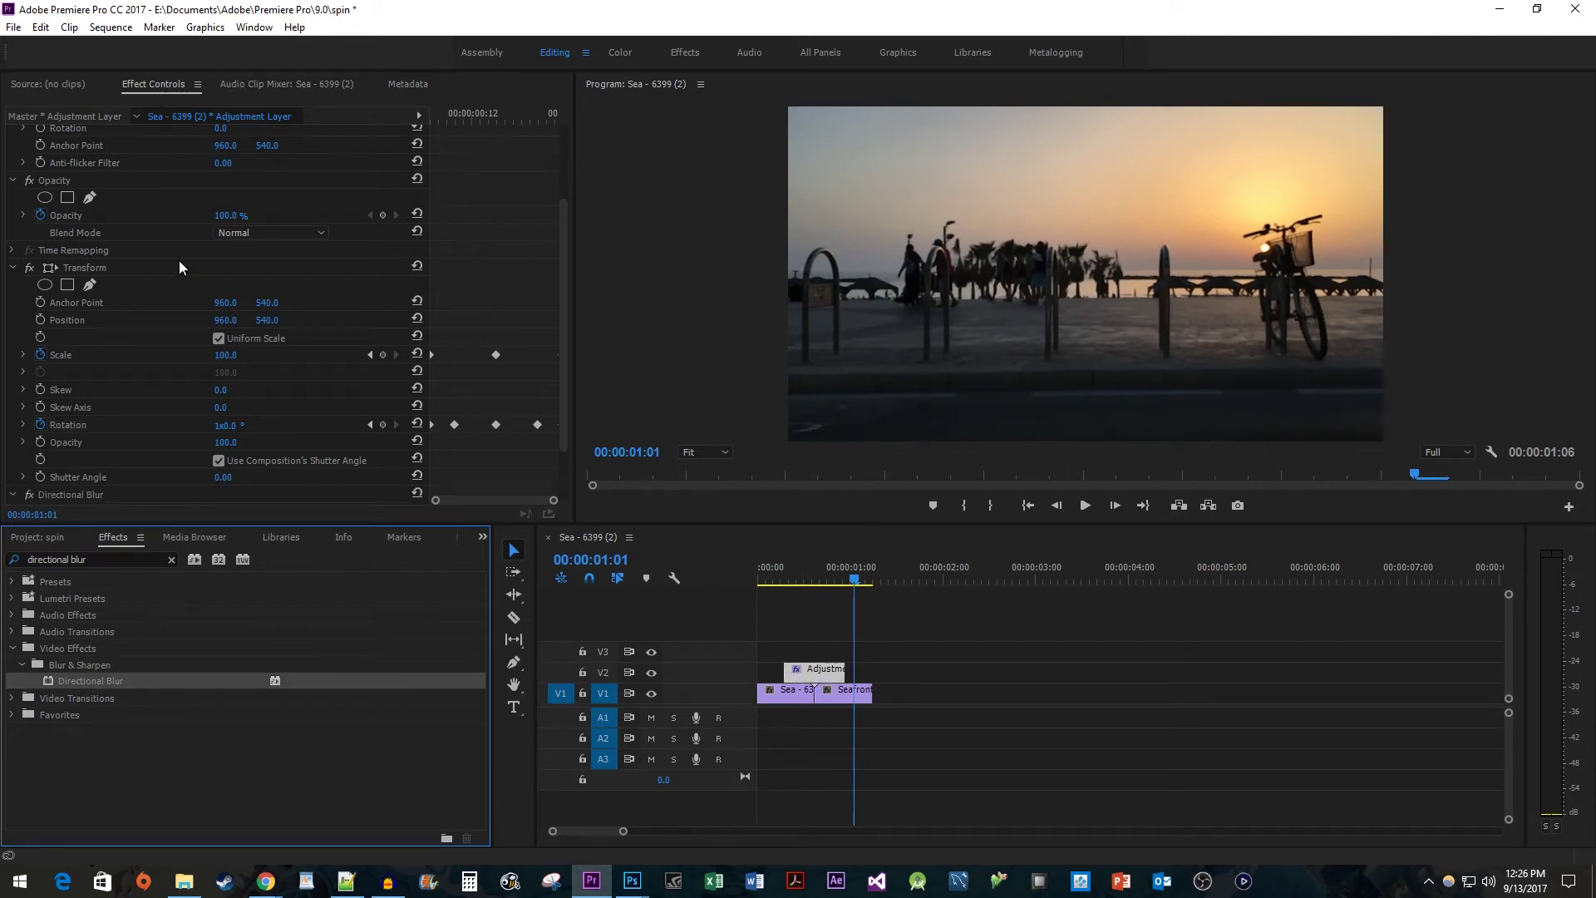
scroll(166, 366, "down", 2)
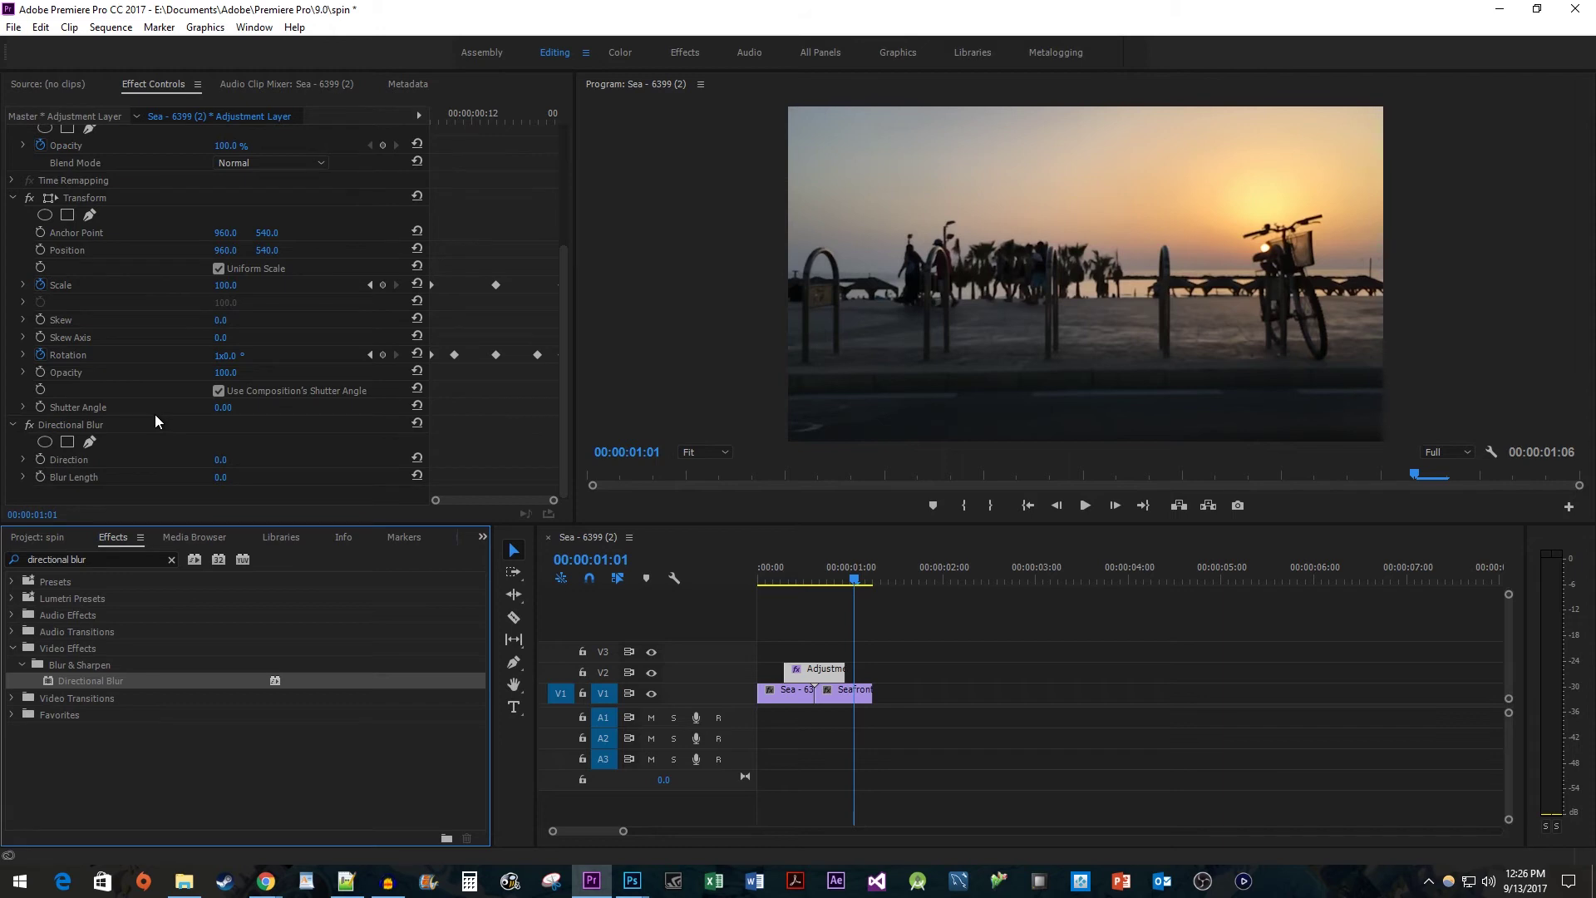
Keyframe Blur Length from the layer start, setting 20 at 00:00:00:10
left_click(431, 120)
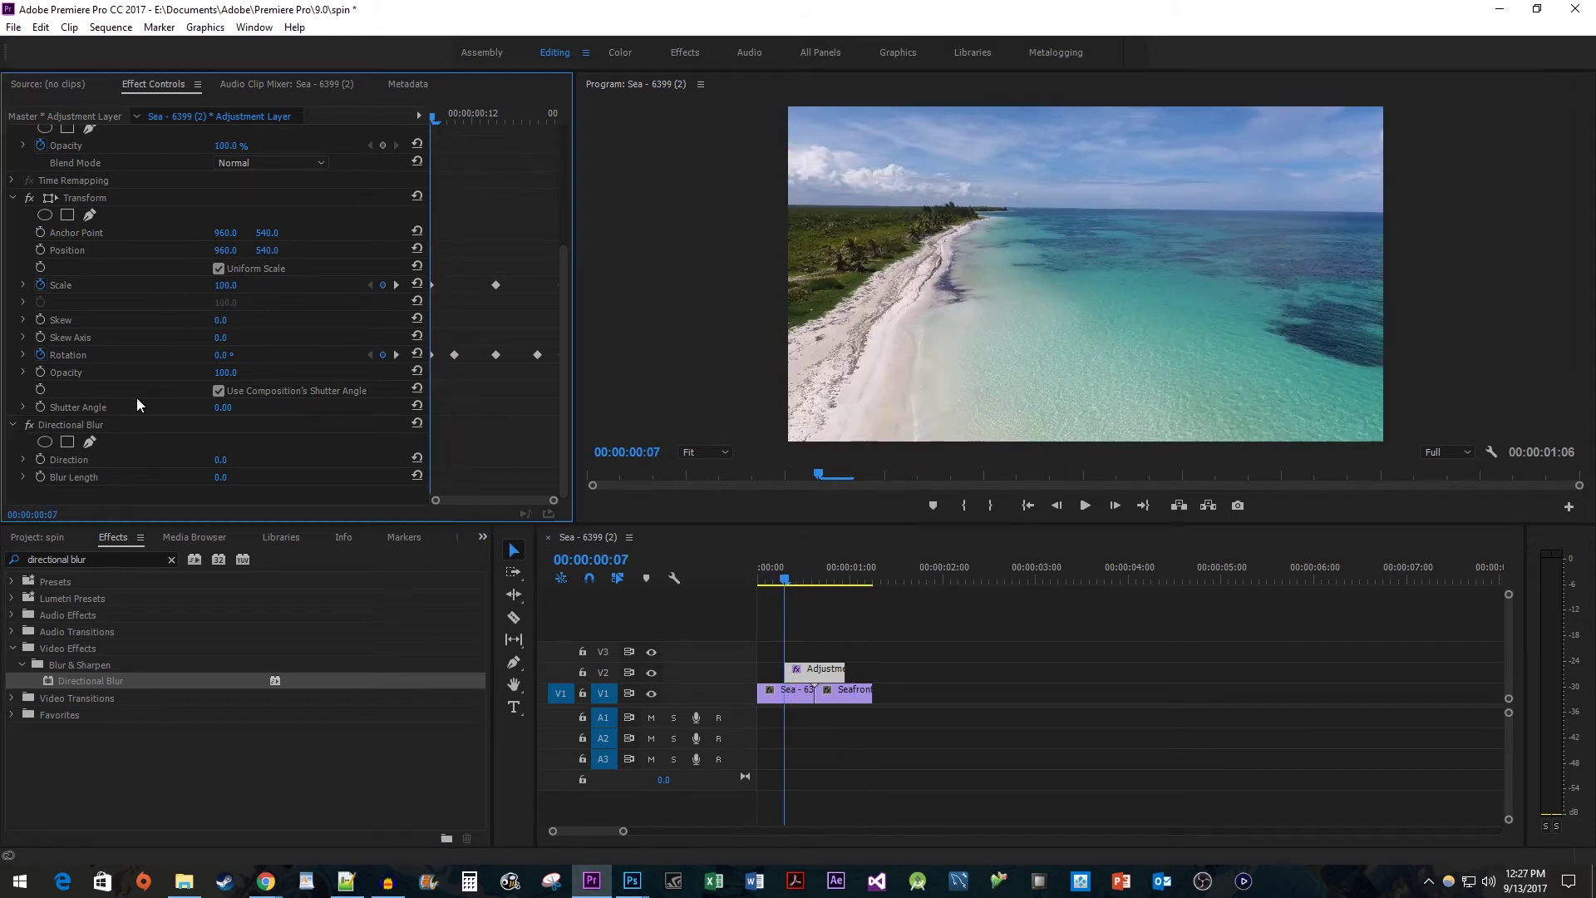
left_click(38, 476)
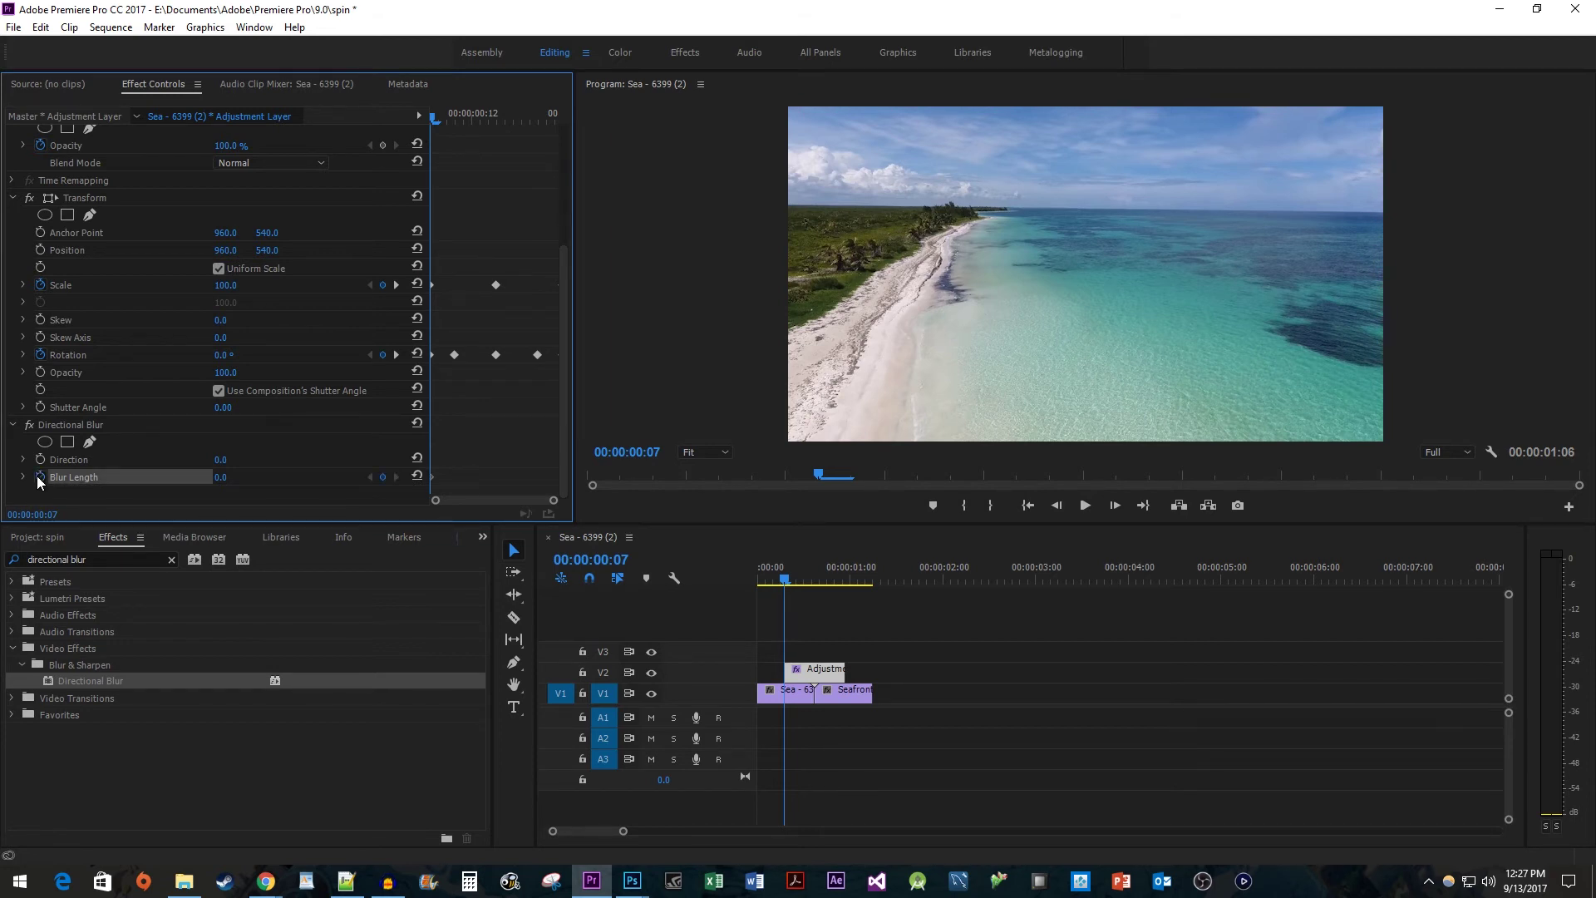
key("Right")
key("Right")
key("Right")
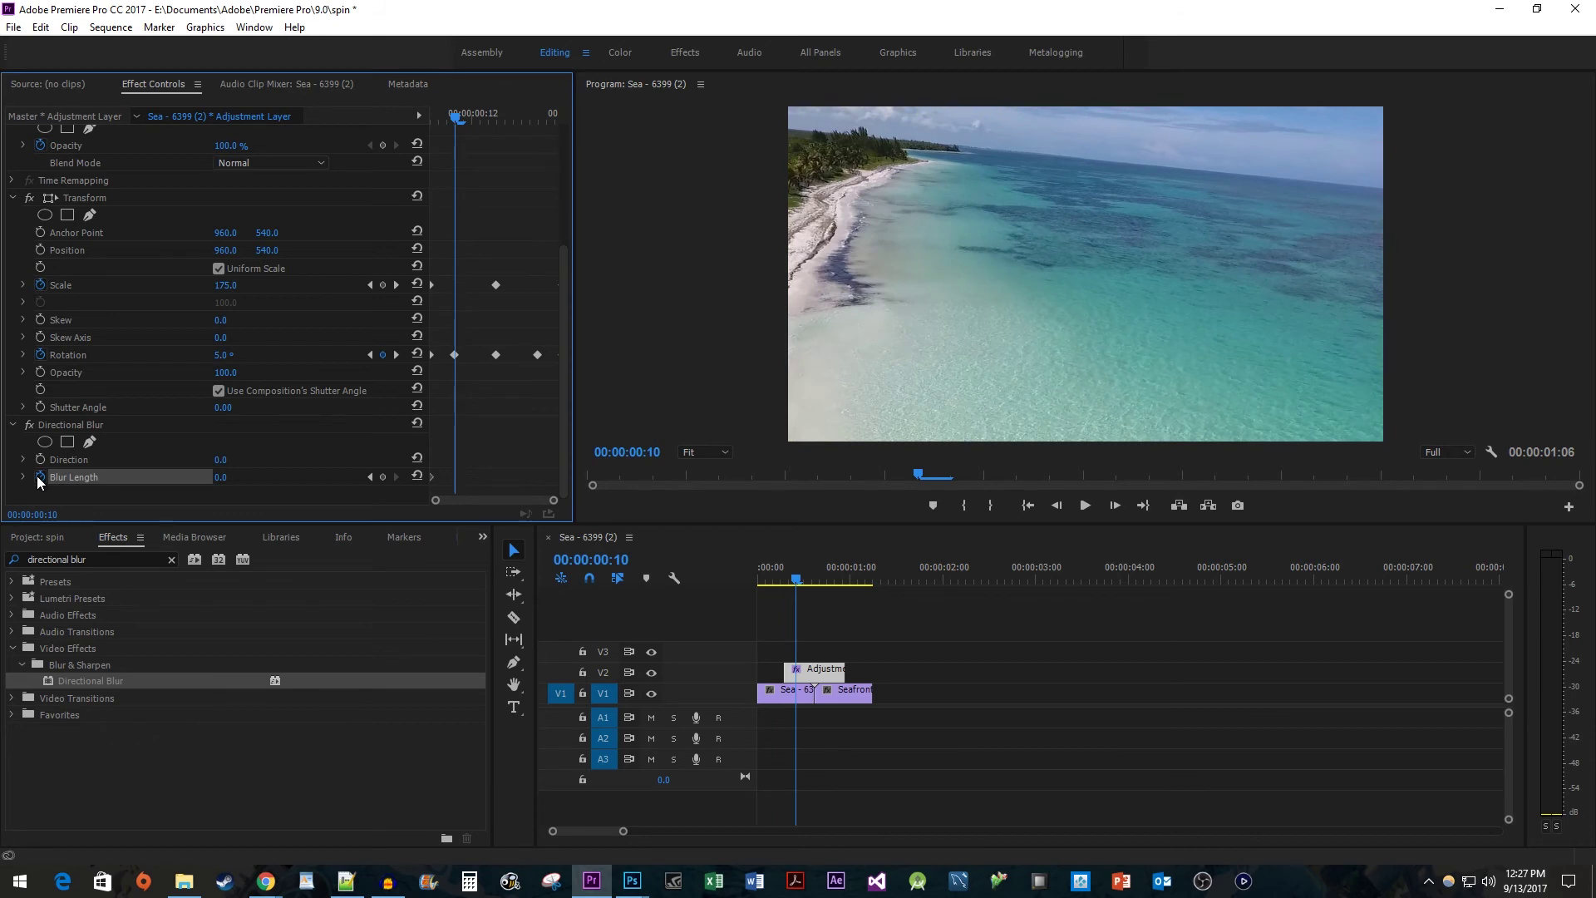
left_click(235, 474)
type("20")
key("Return")
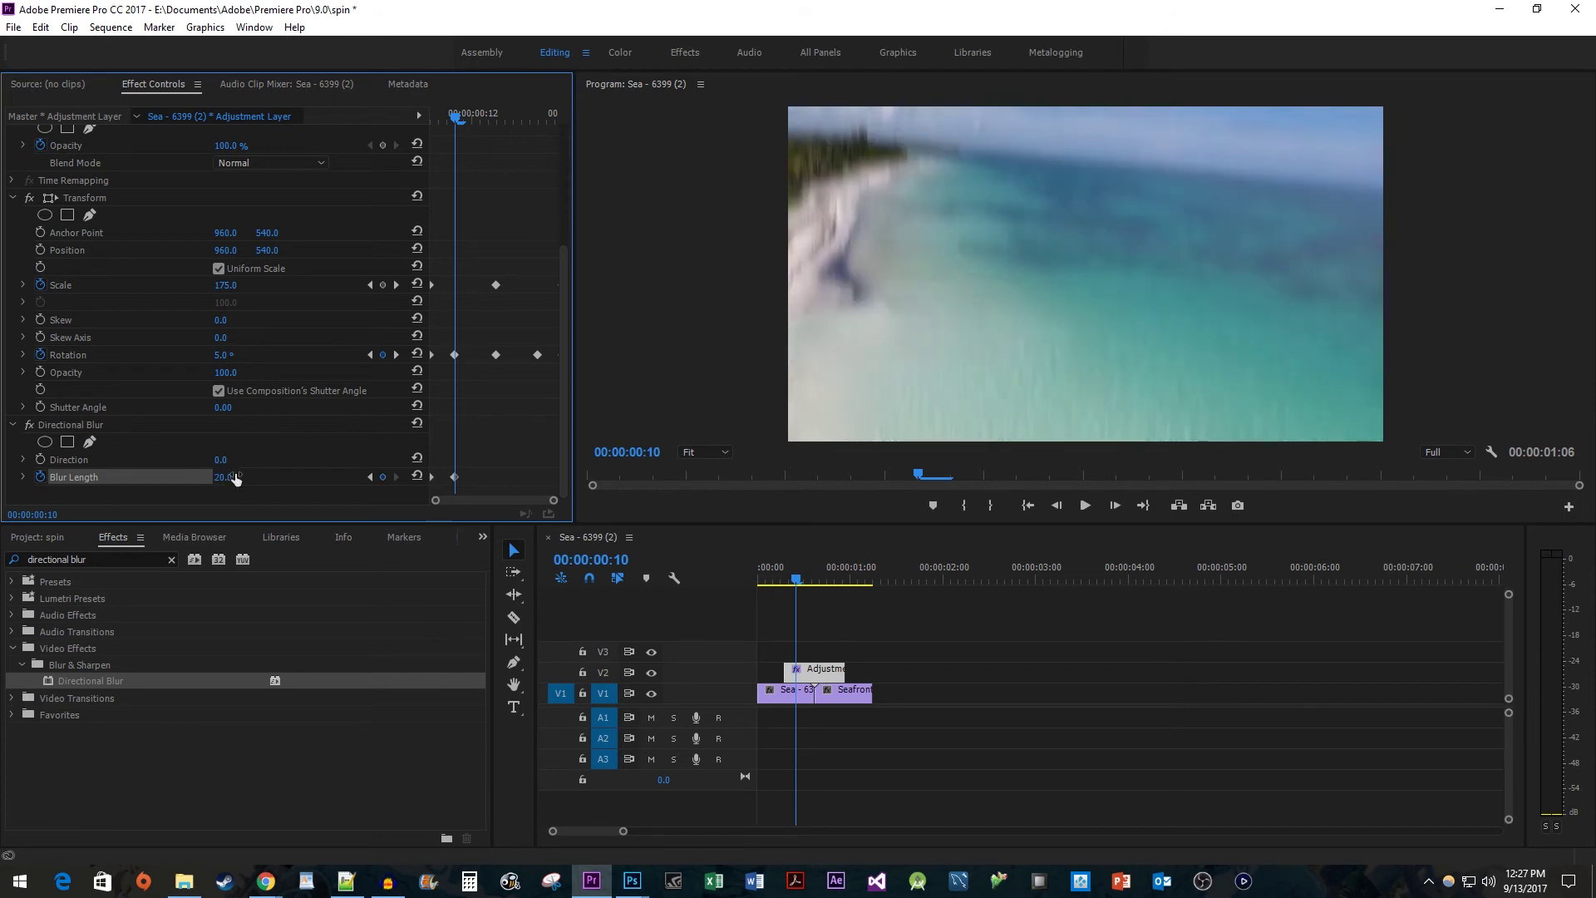
Set Blur Length to 0 at 00:00:00:23 and 20 at 00:00:00:20, then preview the transition
key("space")
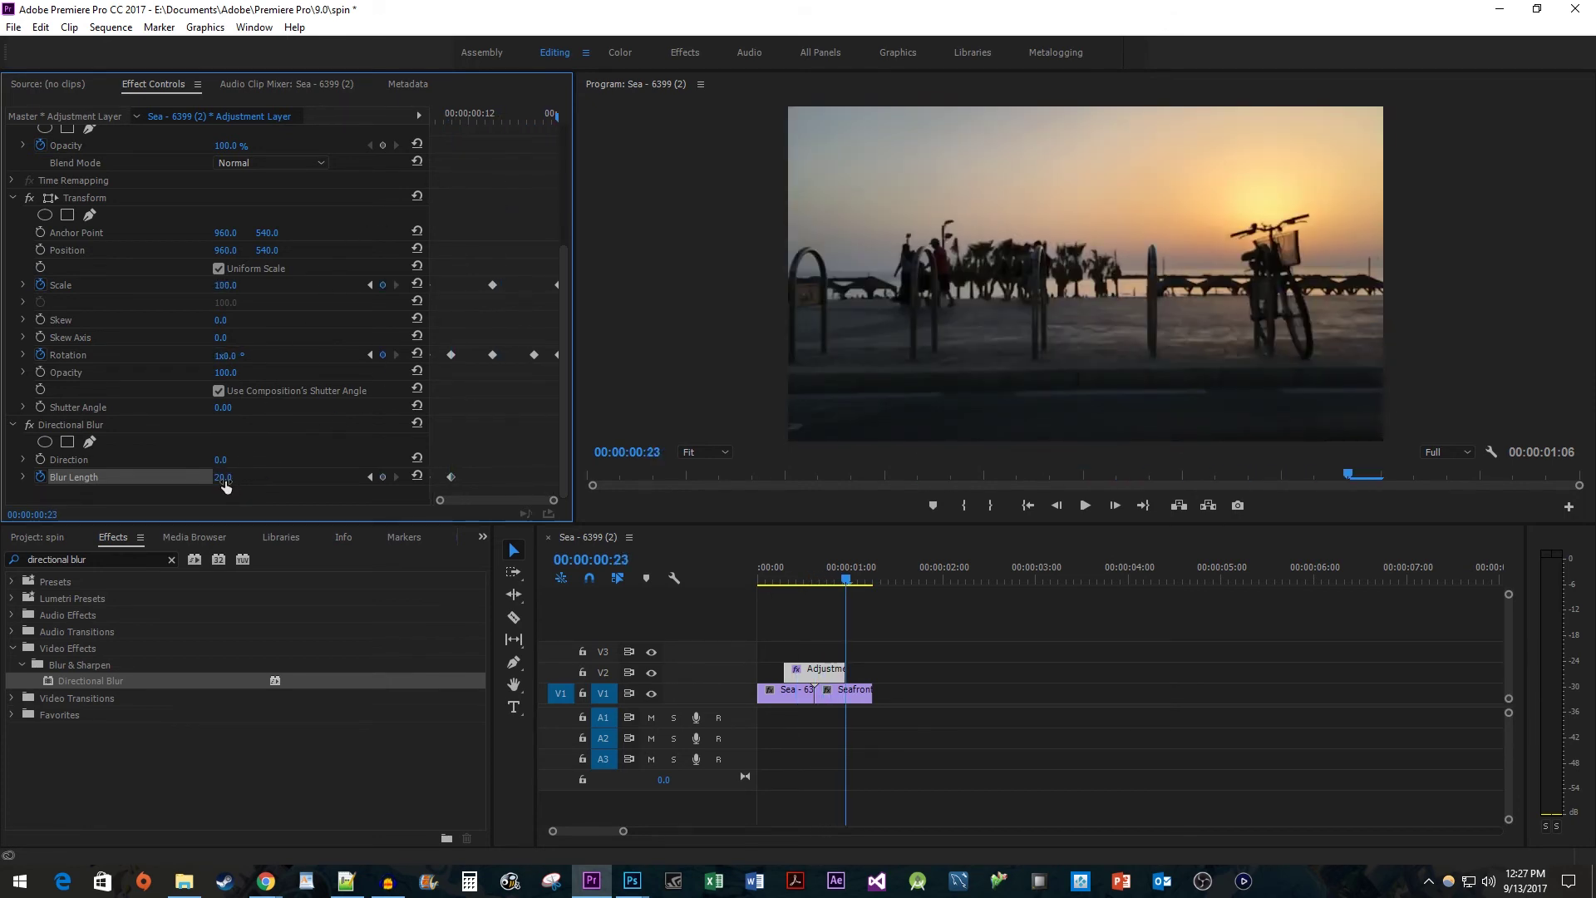
left_click(223, 479)
type("0")
key("Return")
key("Left")
key("Left")
key("Left")
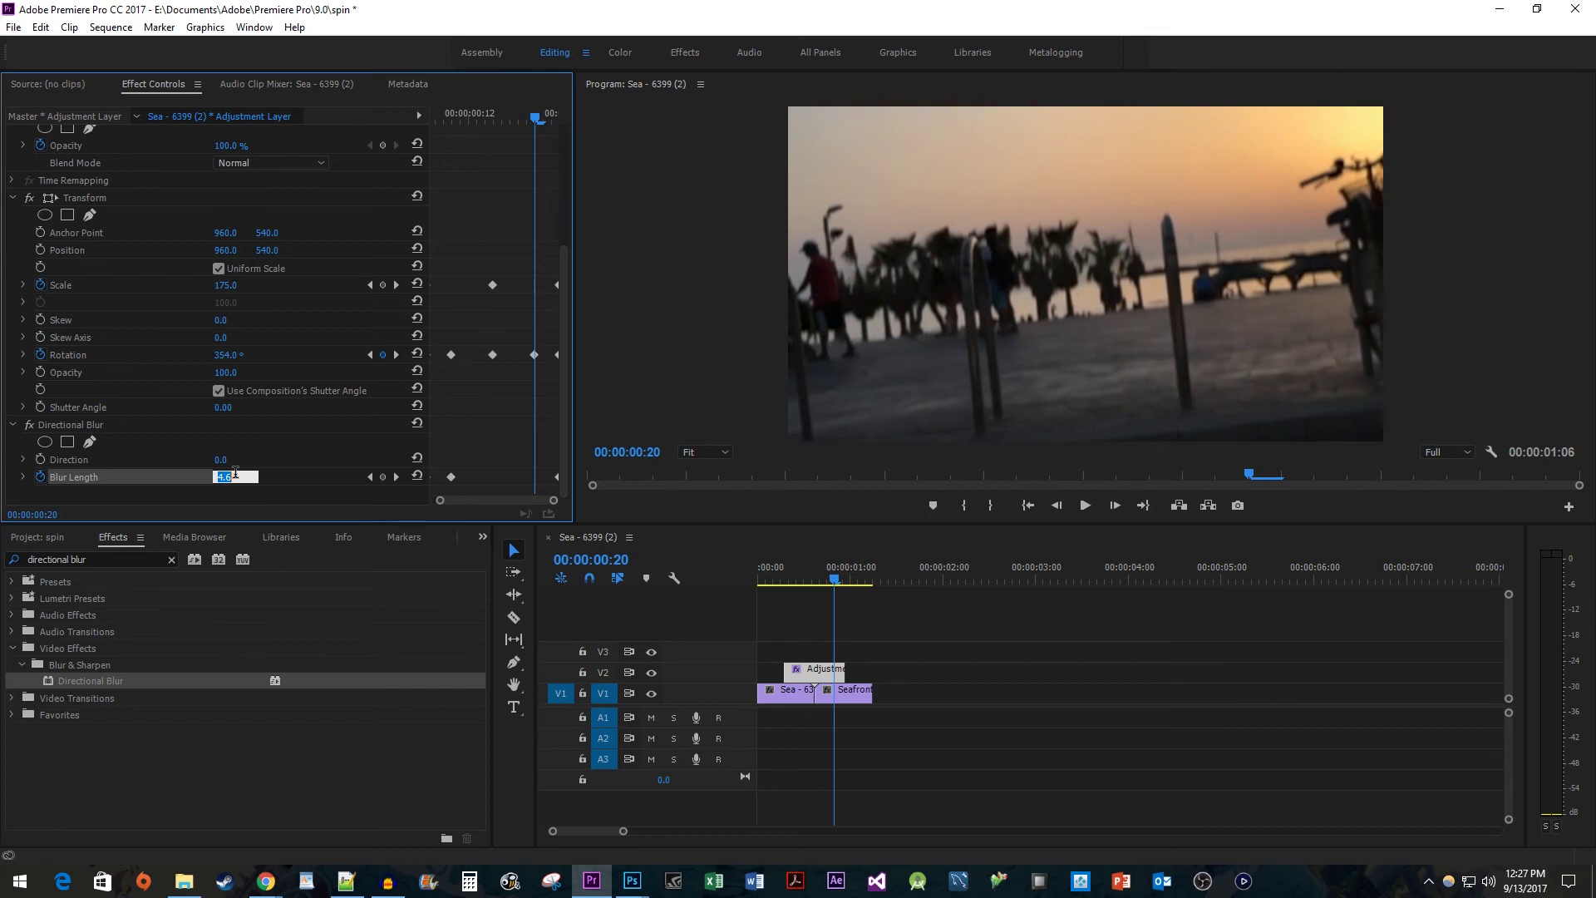
key("Return")
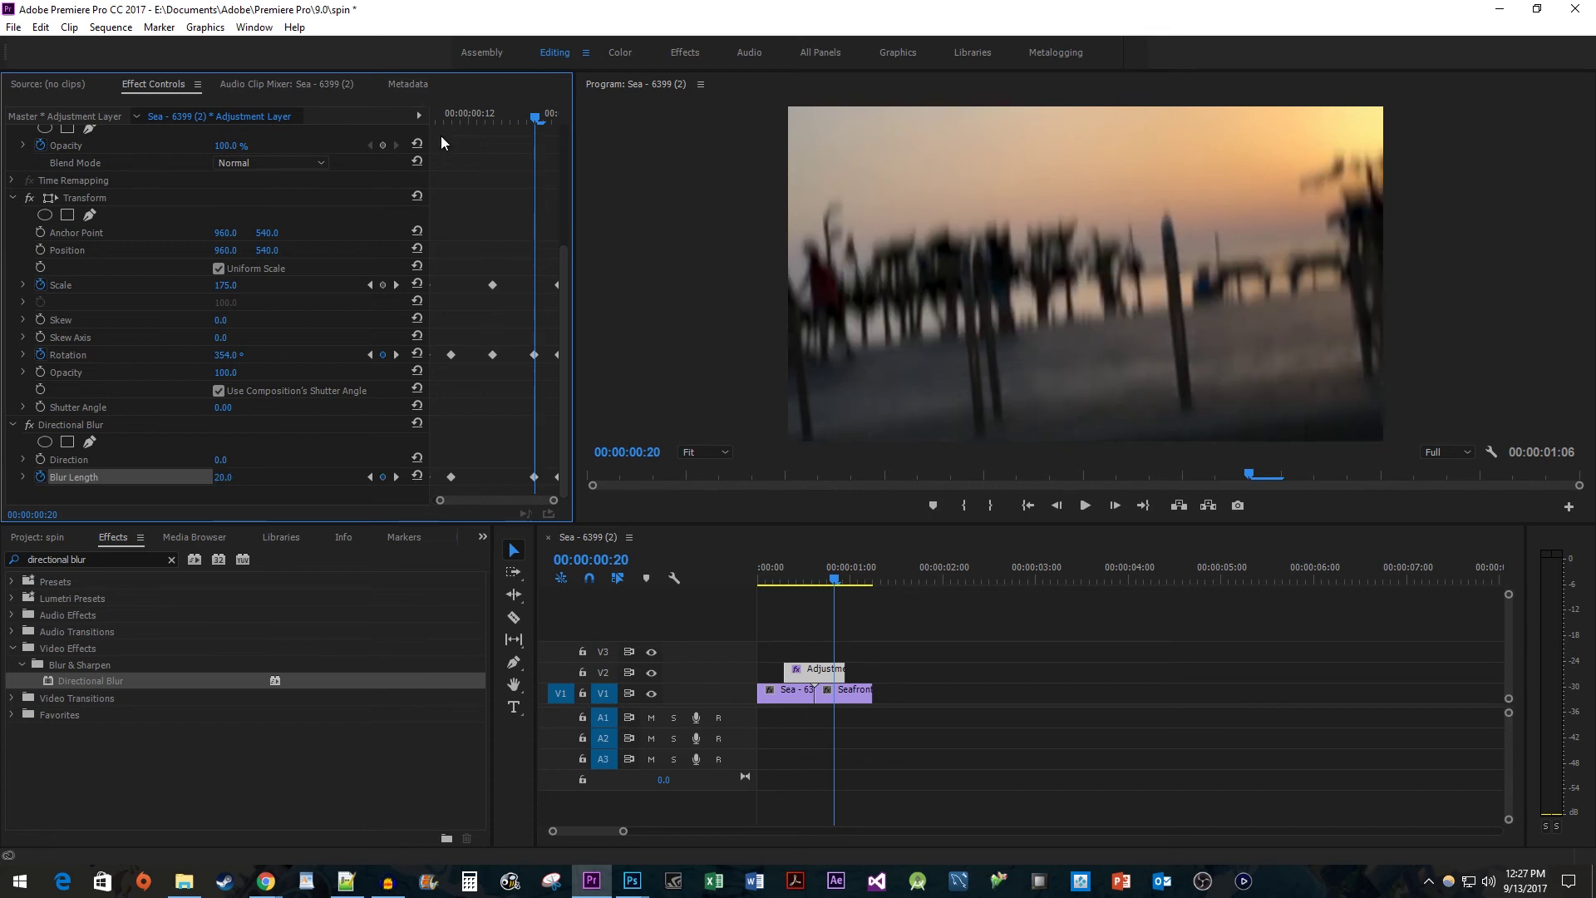
key("space")
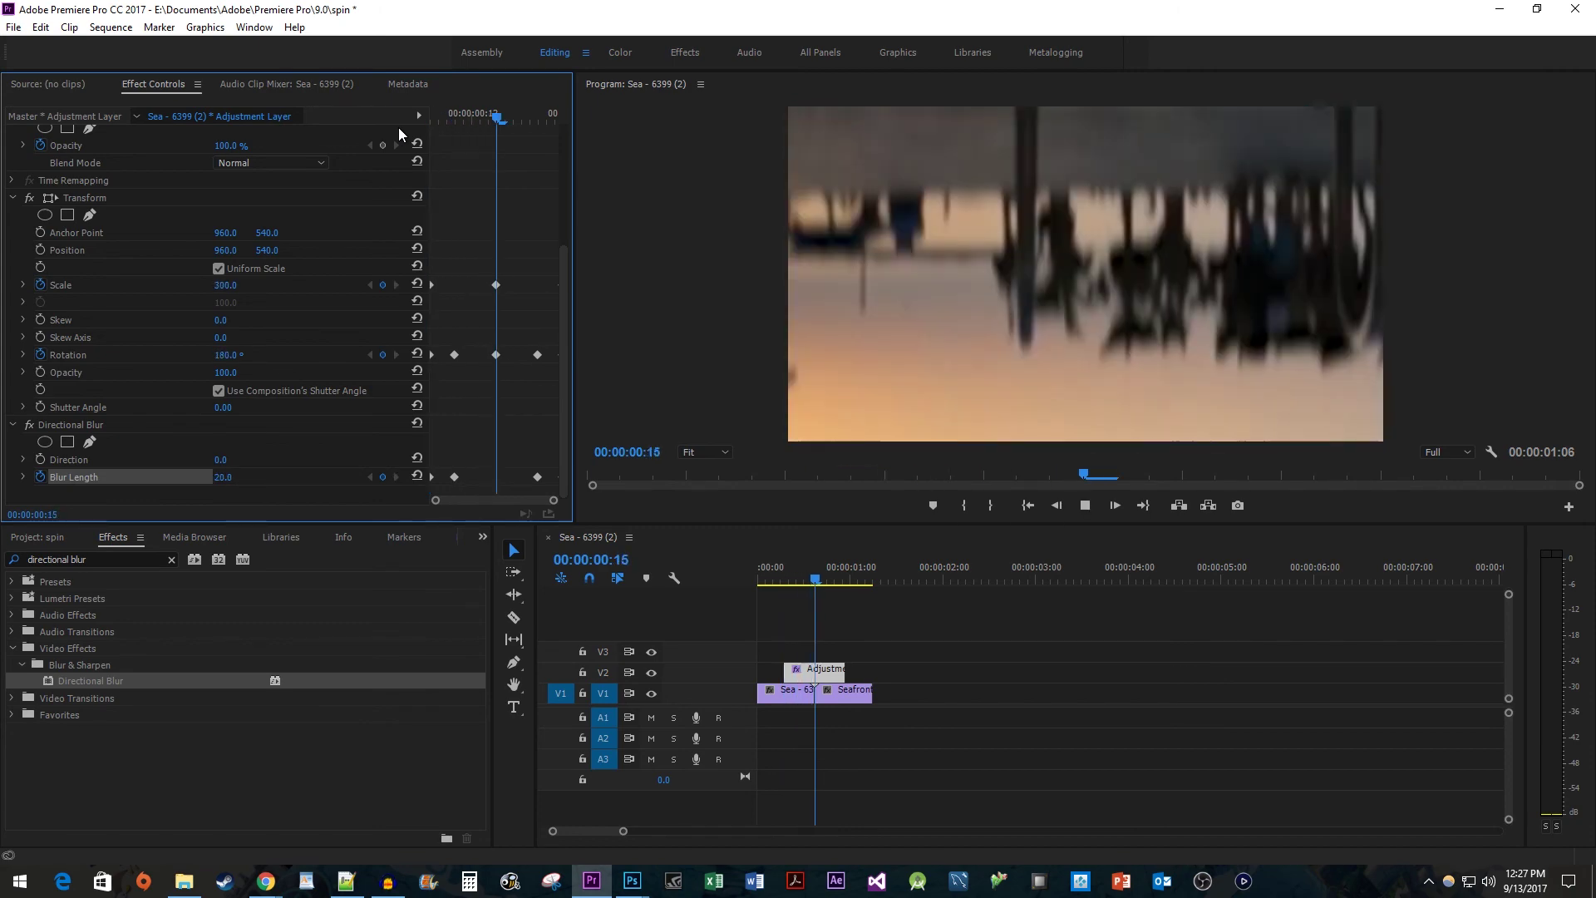